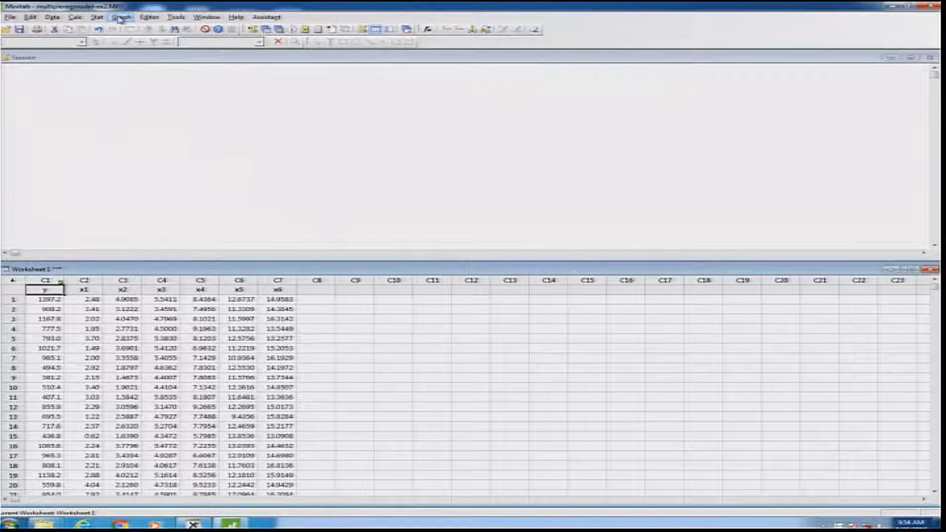
Create a simple matrix plot of y, x1, x2, x3, x4, x5 and x6, and move the graph aside over the worksheet
{"action": "left_click", "coordinate": [119, 18]}
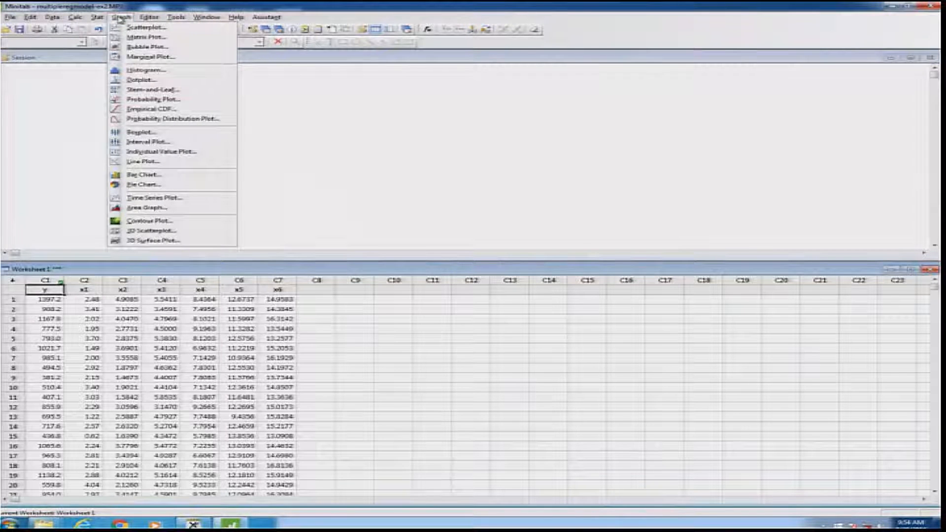
{"action": "left_click", "coordinate": [150, 37]}
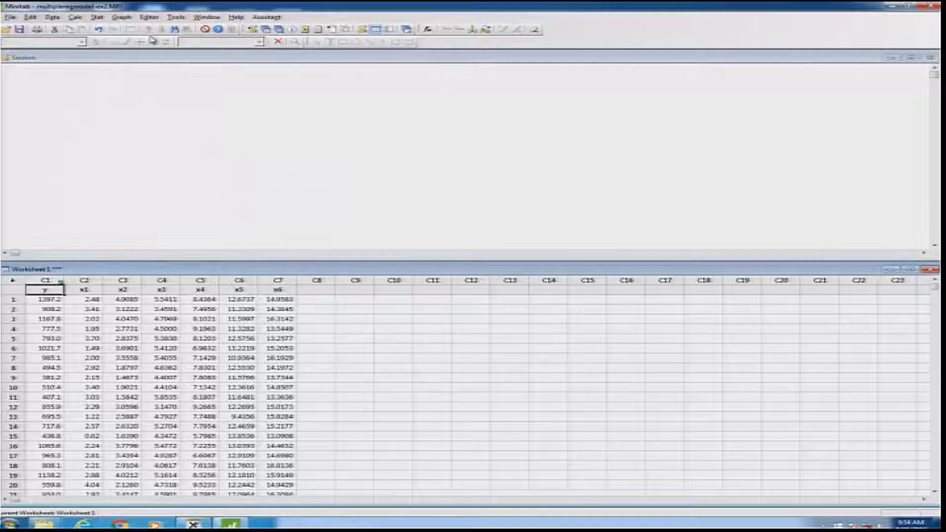
{"action": "left_click", "coordinate": [474, 324]}
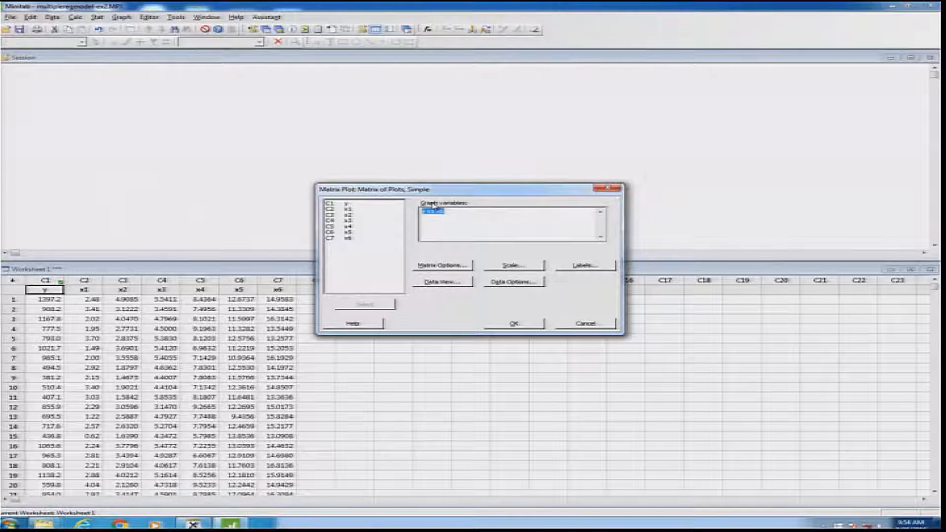
{"action": "left_click", "coordinate": [348, 205]}
{"action": "double_click", "coordinate": [350, 210]}
{"action": "left_click", "coordinate": [355, 216]}
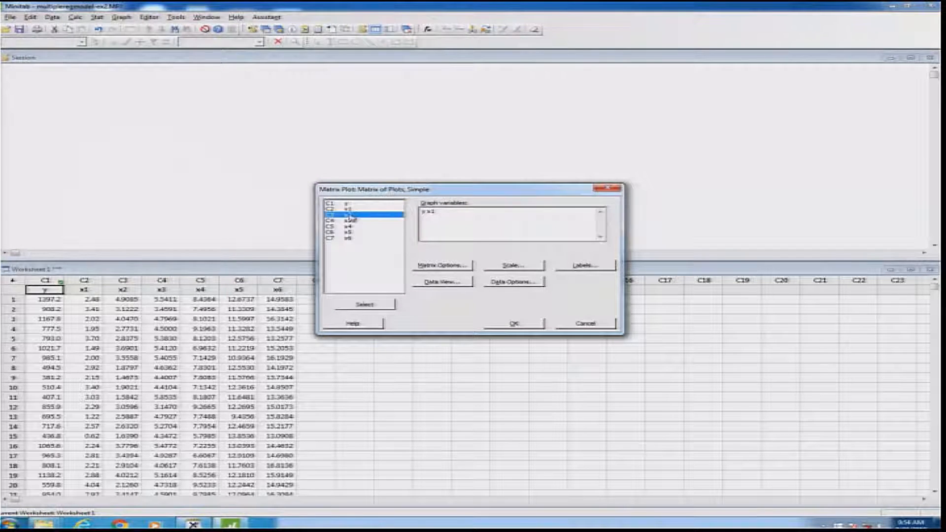
{"action": "double_click", "coordinate": [355, 216]}
{"action": "double_click", "coordinate": [354, 221]}
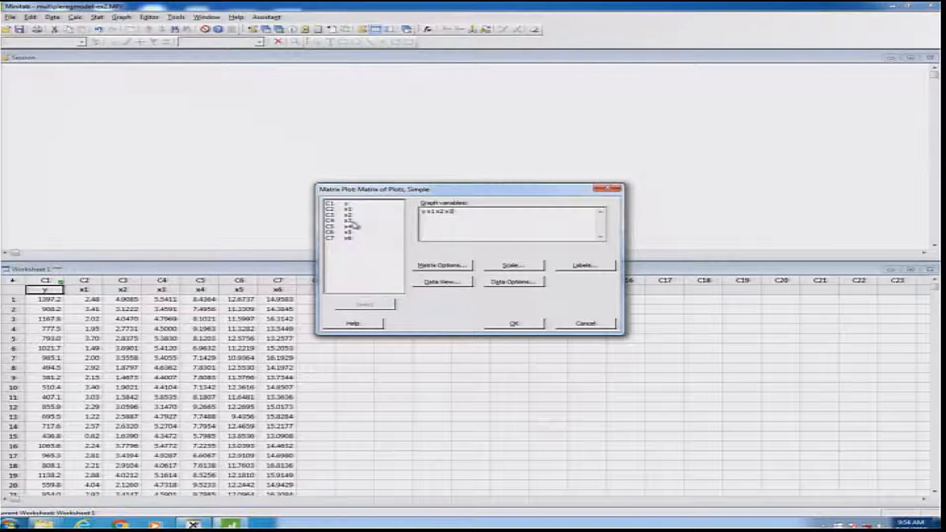
{"action": "double_click", "coordinate": [351, 227]}
{"action": "double_click", "coordinate": [351, 232]}
{"action": "double_click", "coordinate": [351, 238]}
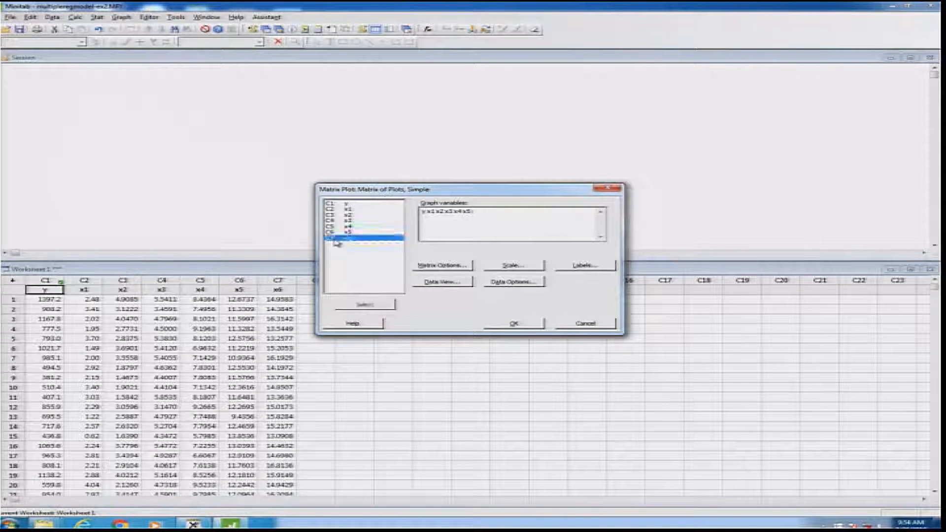
{"action": "left_click", "coordinate": [518, 322]}
{"action": "left_click_drag", "start_coordinate": [517, 321], "coordinate": [494, 182]}
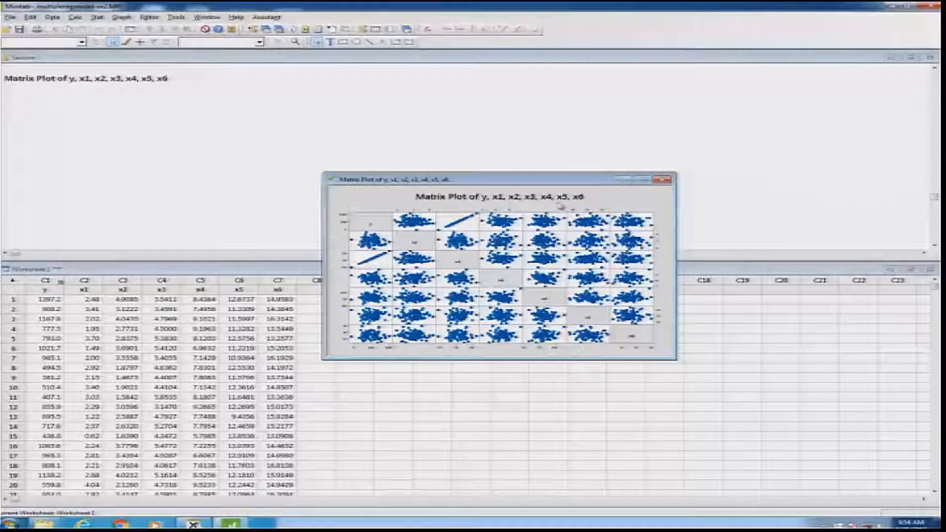
{"action": "left_click", "coordinate": [643, 180]}
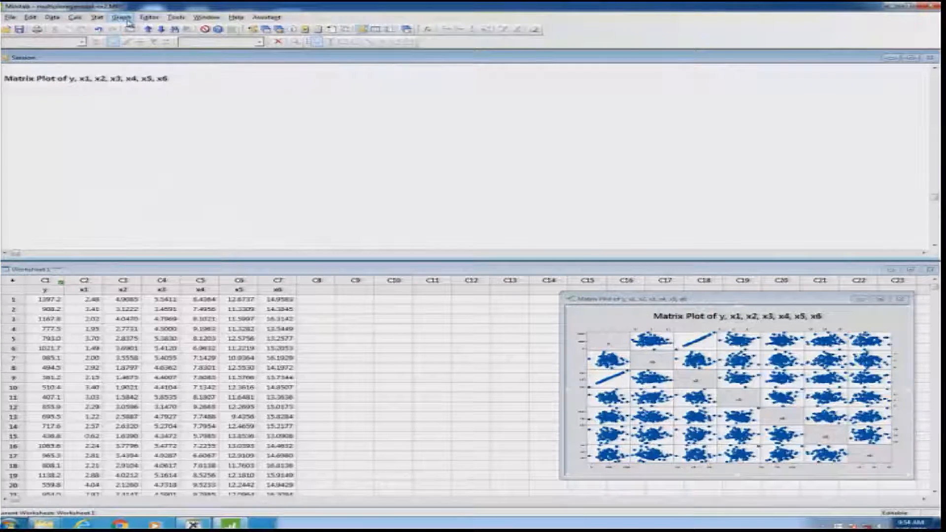
Create a simple matrix plot of only y, x1 and x2, and reposition its graph window
{"action": "left_click", "coordinate": [122, 18]}
{"action": "left_click", "coordinate": [146, 37]}
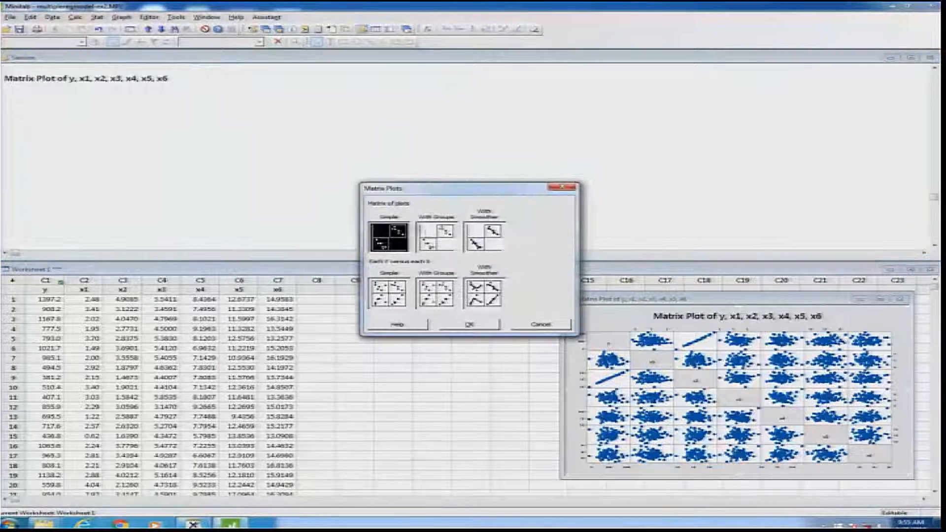
{"action": "left_click", "coordinate": [475, 325]}
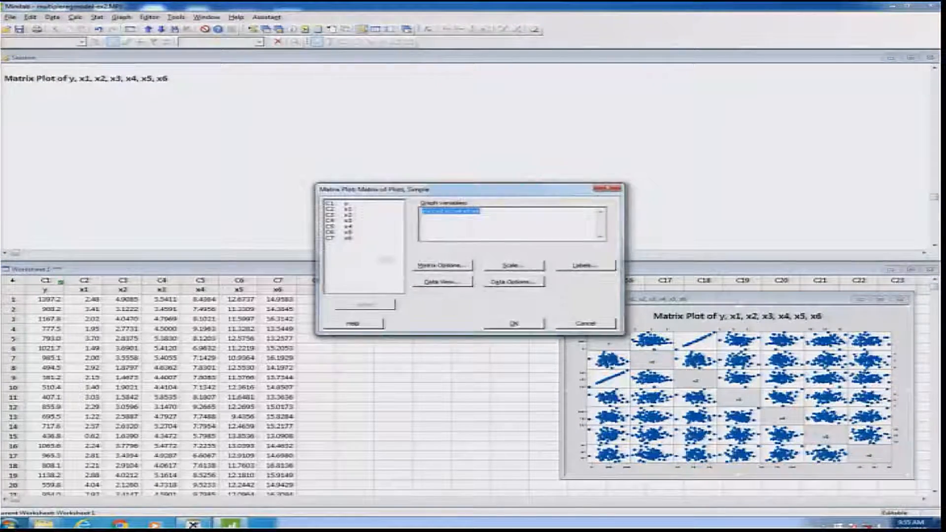
{"action": "left_click", "coordinate": [451, 215]}
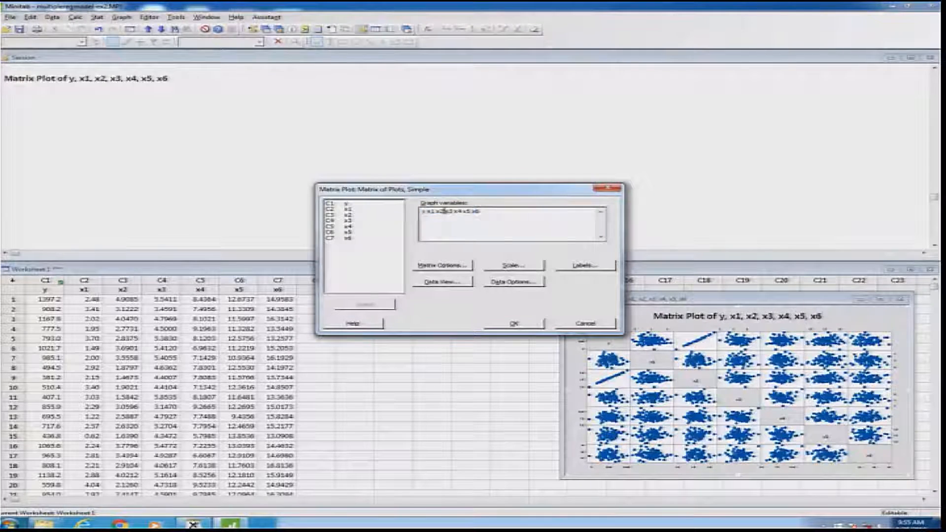
{"action": "double_click", "coordinate": [492, 213]}
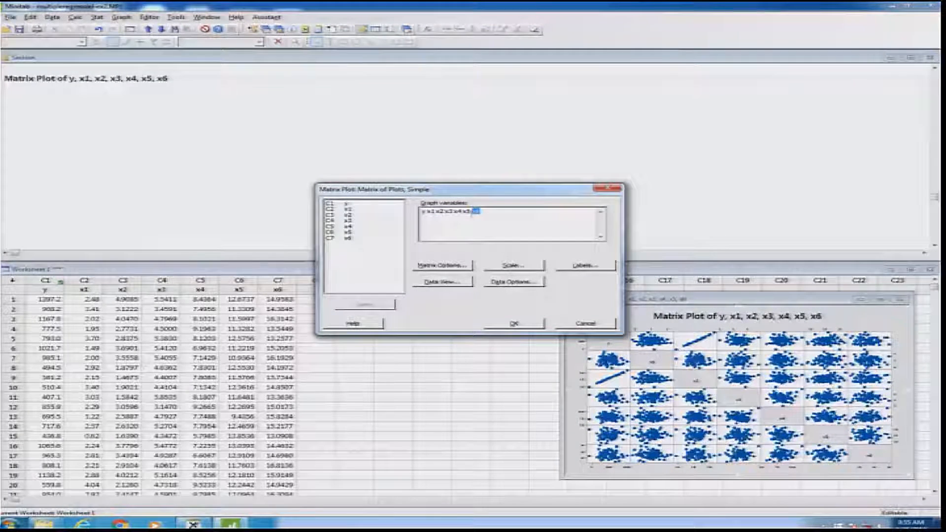
{"action": "mouse_move", "coordinate": [462, 213]}
{"action": "left_mouse_down"}
{"action": "mouse_move", "coordinate": [436, 214]}
{"action": "mouse_move", "coordinate": [449, 214]}
{"action": "left_mouse_up"}
{"action": "left_click", "coordinate": [449, 213]}
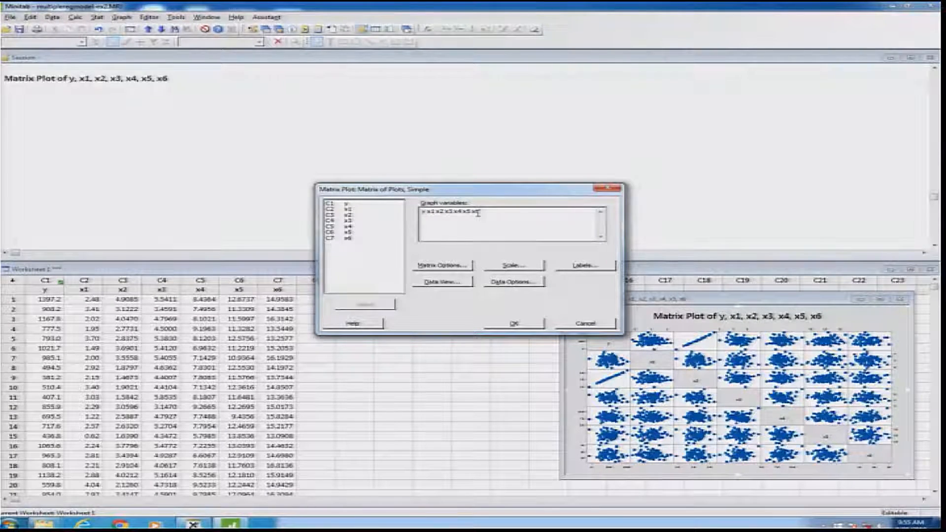
{"action": "key", "text": "BackSpace"}
{"action": "key", "text": "BackSpace"}
{"action": "key", "text": "BackSpace"}
{"action": "key", "text": "BackSpace"}
{"action": "key", "text": "BackSpace"}
{"action": "key", "text": "BackSpace"}
{"action": "left_click", "coordinate": [515, 324]}
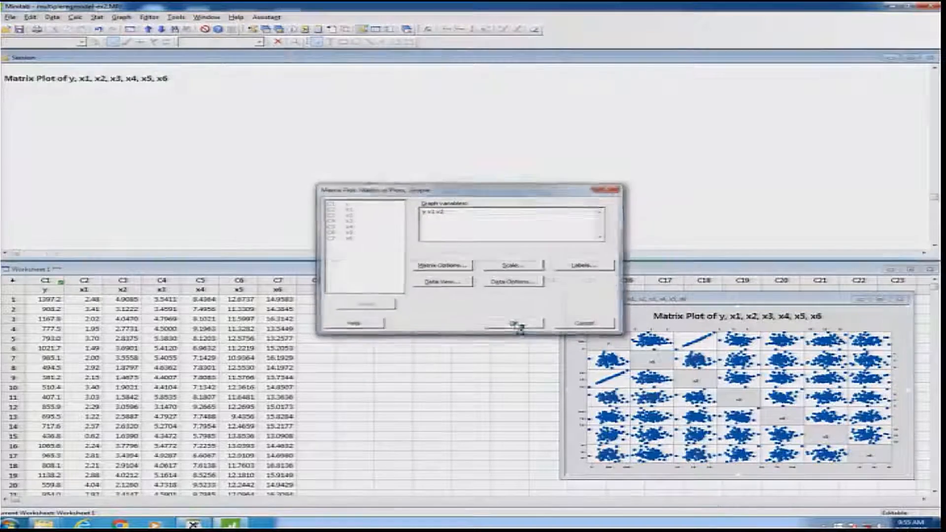
{"action": "left_click_drag", "start_coordinate": [582, 336], "coordinate": [576, 209]}
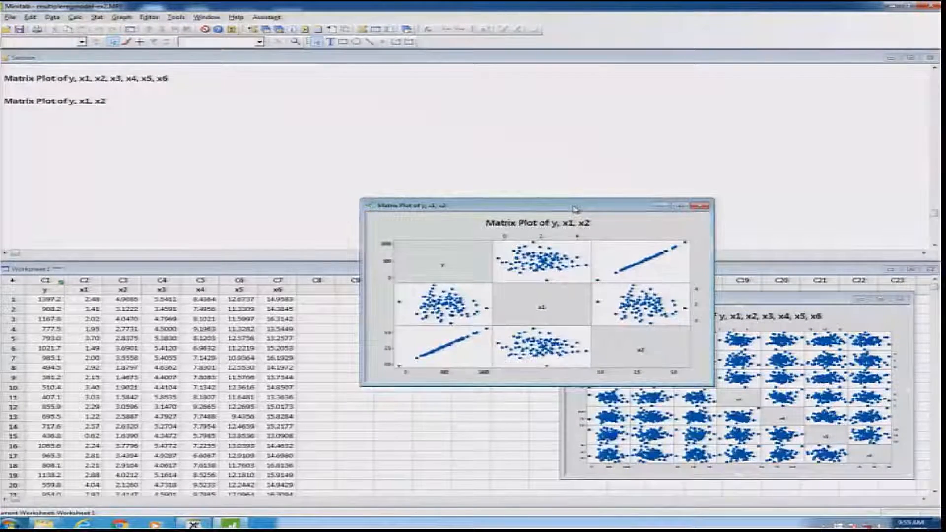
Create a simple matrix plot of y, x3 and x4, and move its graph window aside
{"action": "left_click", "coordinate": [125, 18]}
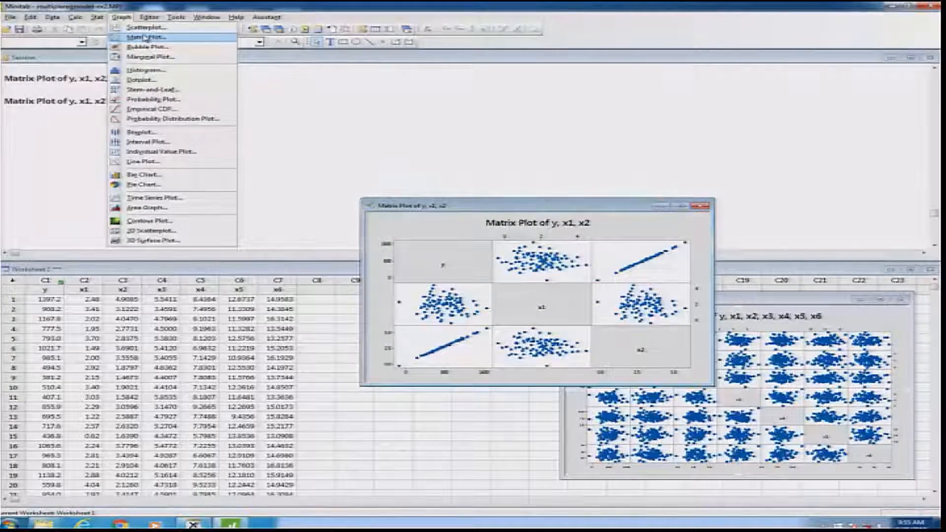
{"action": "left_click", "coordinate": [145, 37]}
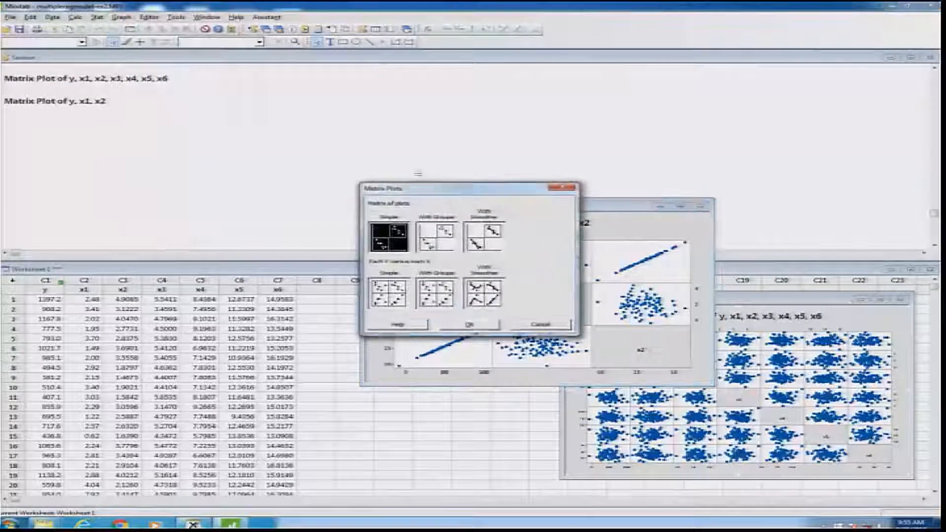
{"action": "left_click", "coordinate": [485, 326]}
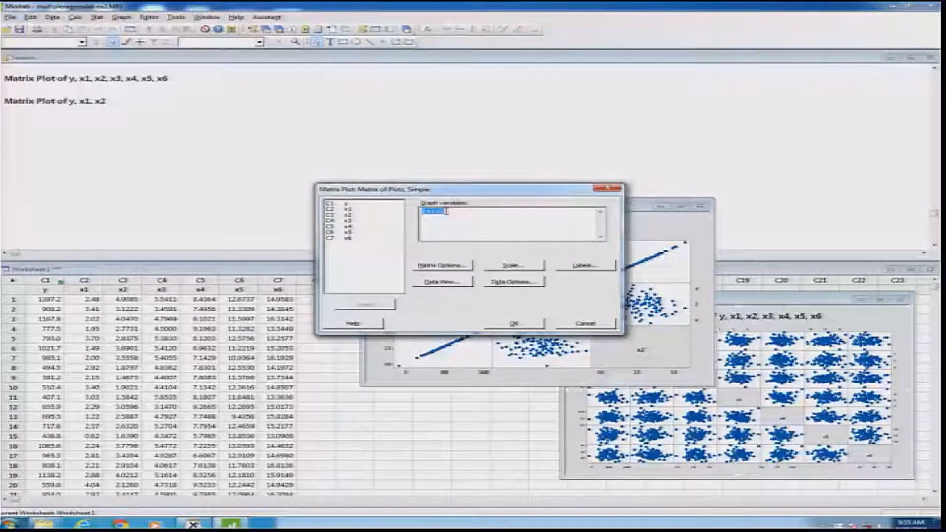
{"action": "key", "text": "Delete"}
{"action": "double_click", "coordinate": [354, 204]}
{"action": "double_click", "coordinate": [357, 221]}
{"action": "double_click", "coordinate": [360, 226]}
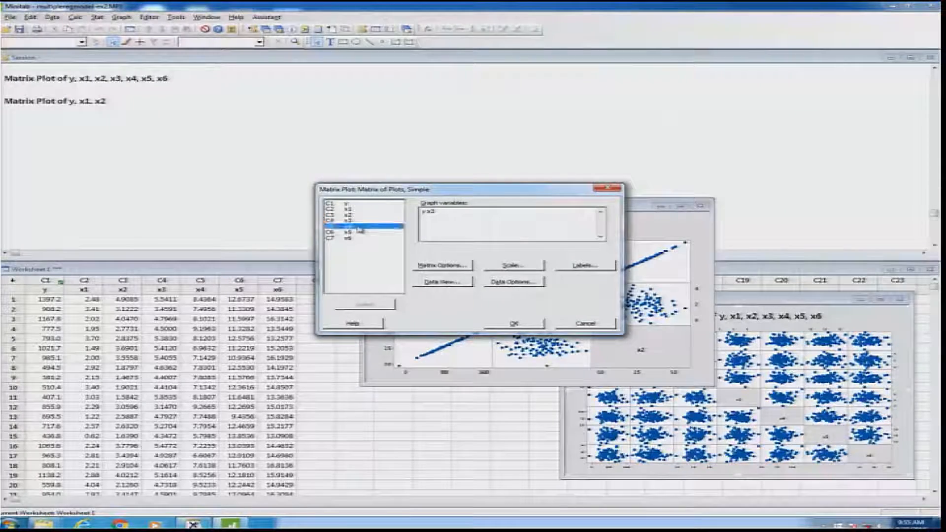
{"action": "left_click", "coordinate": [515, 325]}
{"action": "left_click_drag", "start_coordinate": [604, 353], "coordinate": [715, 284]}
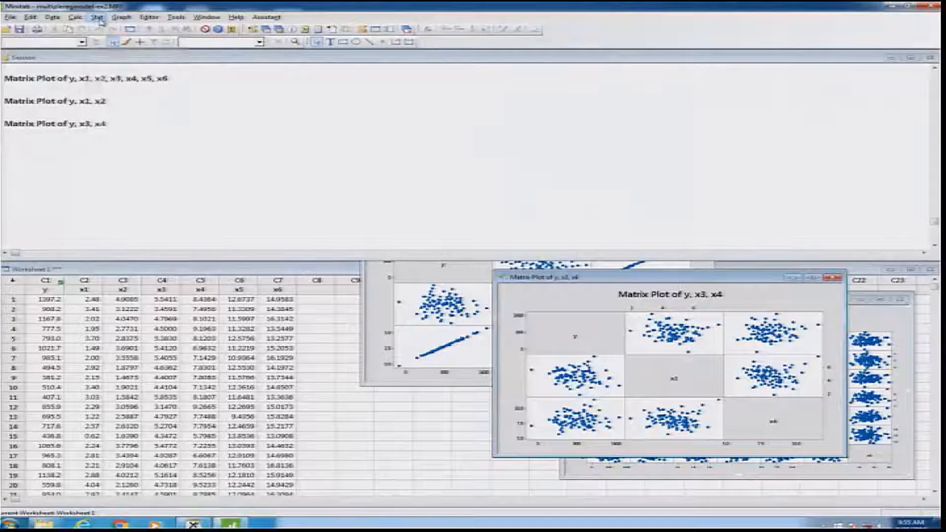
Create a simple matrix plot of y, x5 and x6, and move its graph window aside
{"action": "left_click", "coordinate": [98, 18]}
{"action": "mouse_move", "coordinate": [121, 18]}
{"action": "left_click", "coordinate": [148, 36]}
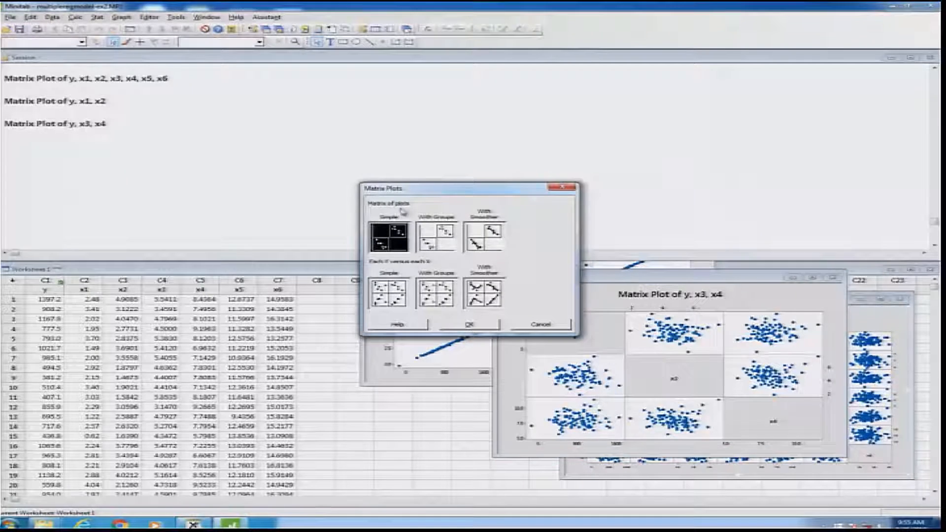
{"action": "left_click", "coordinate": [469, 324]}
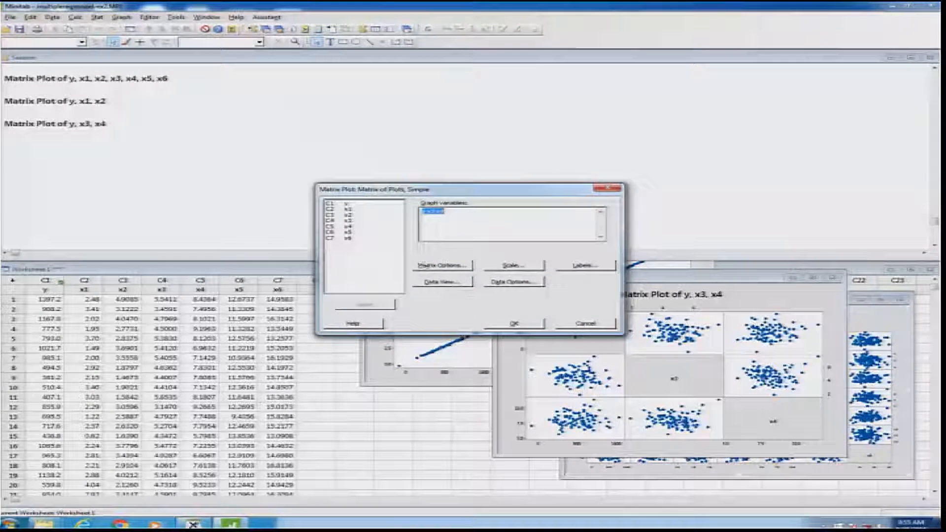
{"action": "key", "text": "Delete"}
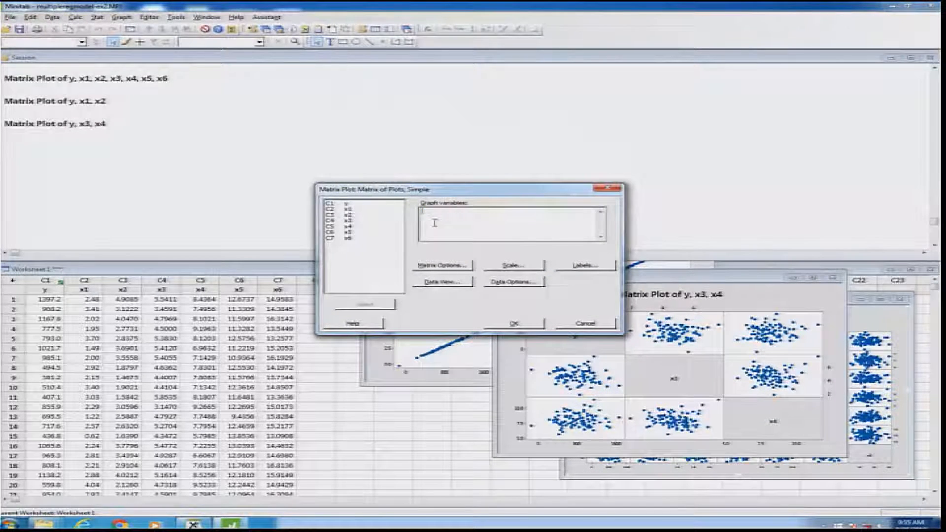
{"action": "double_click", "coordinate": [357, 204]}
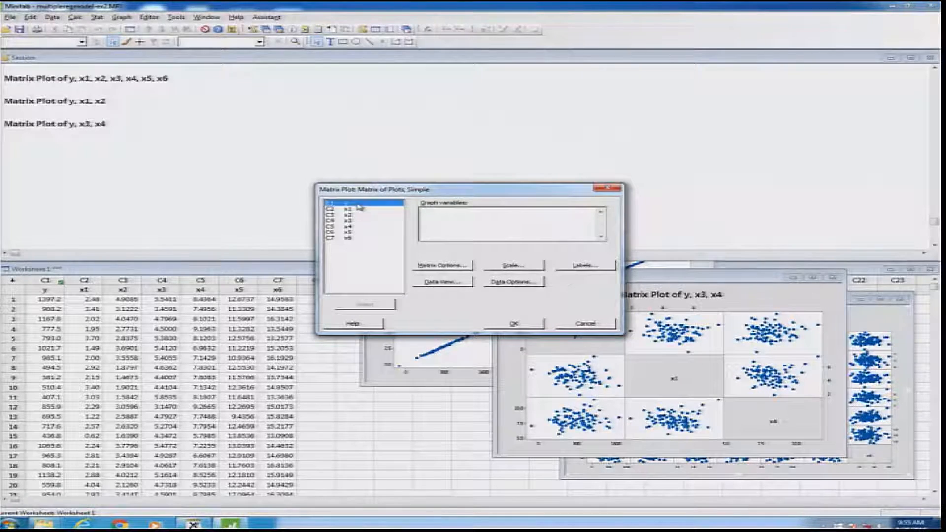
{"action": "left_click", "coordinate": [355, 232]}
{"action": "double_click", "coordinate": [354, 232]}
{"action": "double_click", "coordinate": [354, 238]}
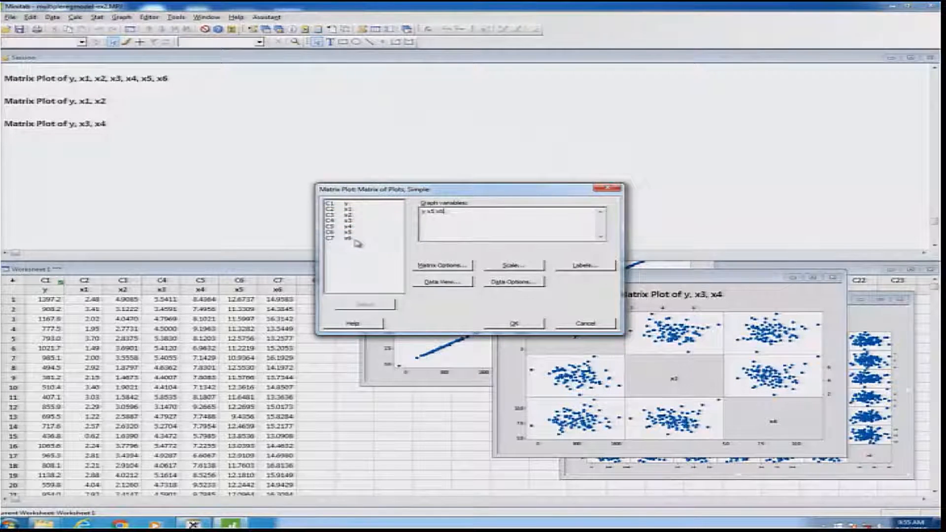
{"action": "left_click", "coordinate": [517, 324]}
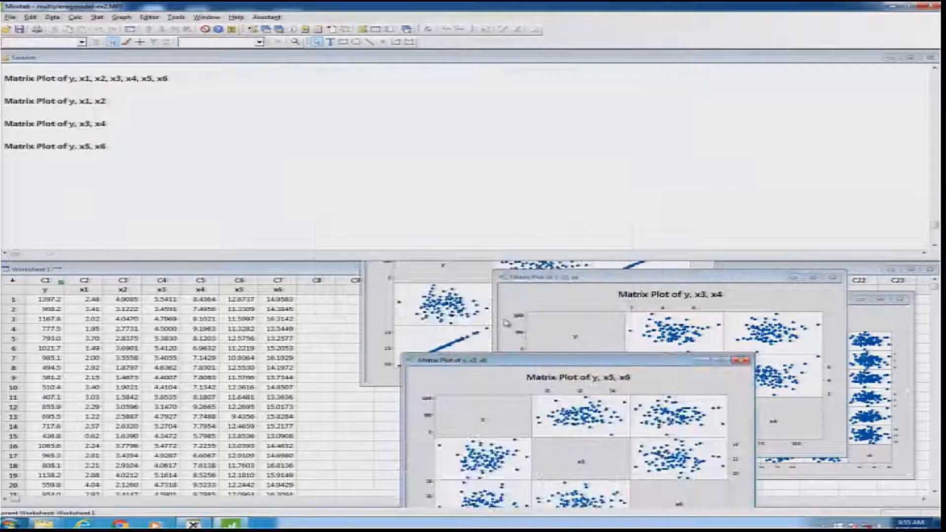
{"action": "left_click_drag", "start_coordinate": [594, 367], "coordinate": [797, 334]}
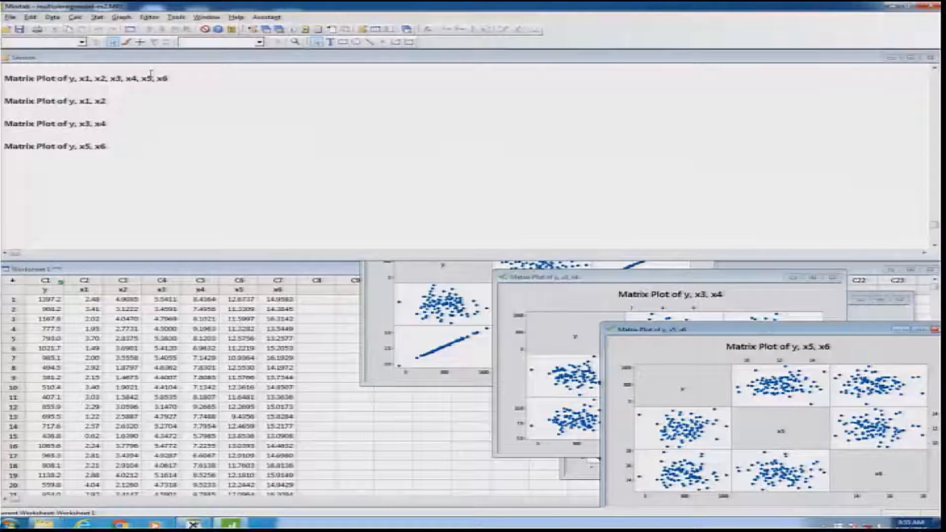
Start fitting a regression model with y as the response and x1 through x6 as continuous predictors
{"action": "left_click", "coordinate": [103, 18]}
{"action": "mouse_move", "coordinate": [123, 38]}
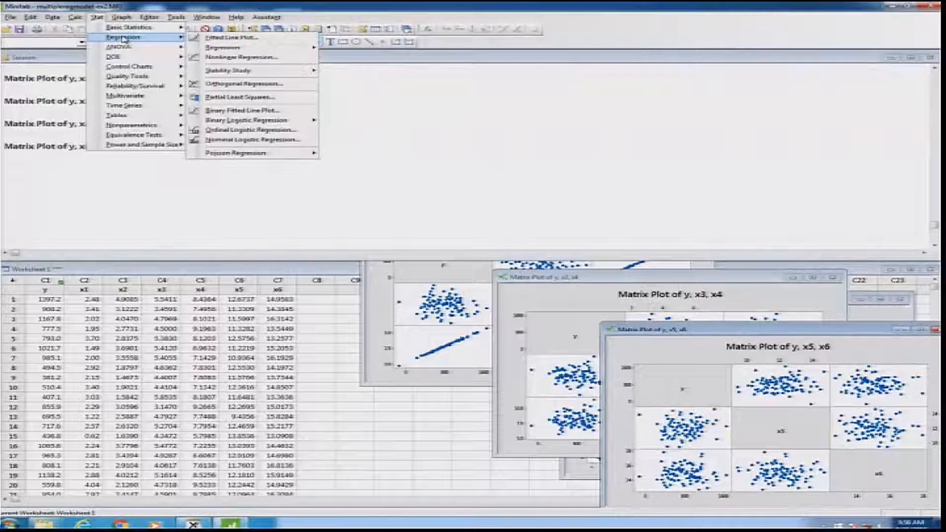
{"action": "mouse_move", "coordinate": [291, 47]}
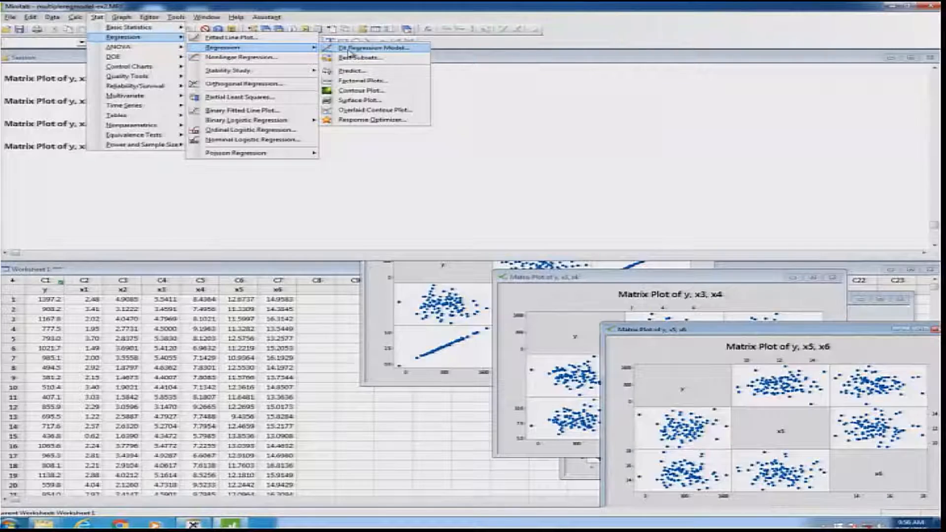
{"action": "left_click", "coordinate": [370, 47]}
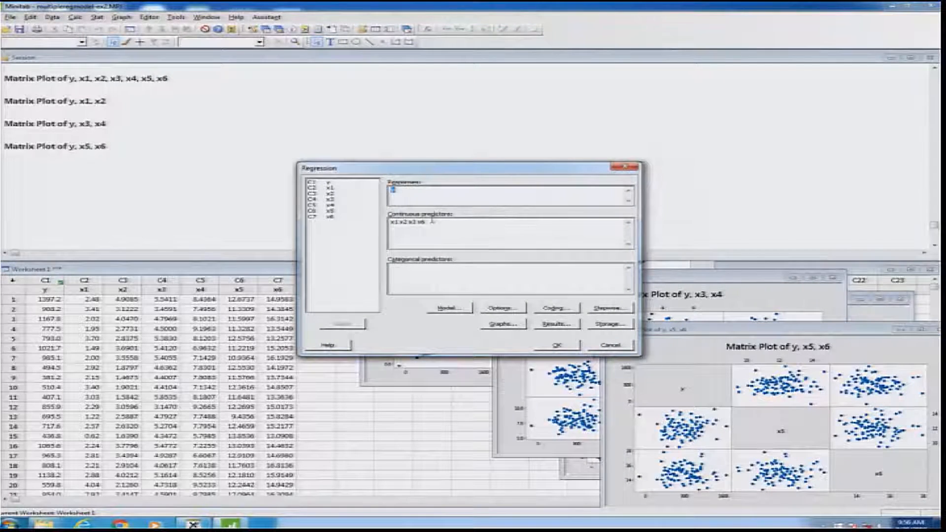
{"action": "type", "text": "y"}
{"action": "key", "text": "Tab"}
{"action": "key", "text": "Delete"}
{"action": "left_click", "coordinate": [329, 189]}
{"action": "double_click", "coordinate": [330, 190]}
{"action": "double_click", "coordinate": [333, 200]}
{"action": "double_click", "coordinate": [333, 205]}
{"action": "double_click", "coordinate": [334, 210]}
{"action": "double_click", "coordinate": [333, 217]}
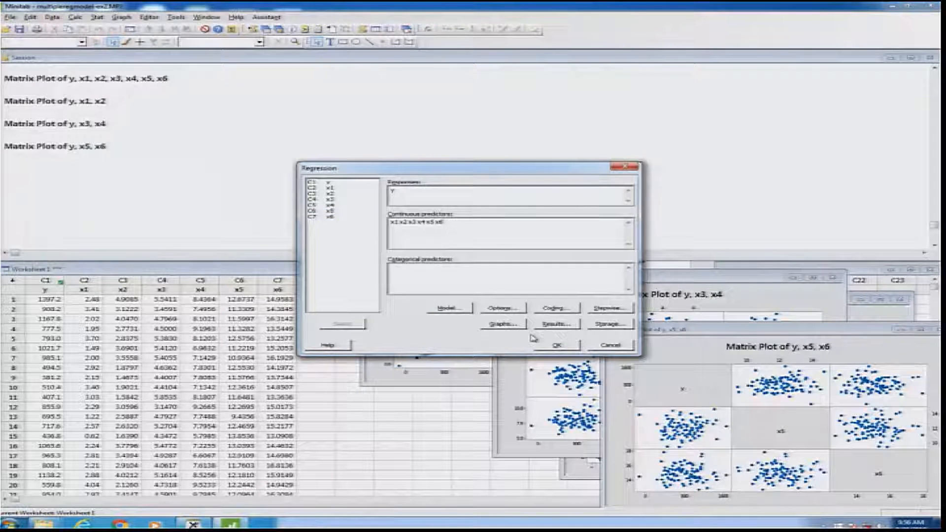
Keep x1 through x6 plus the constant as model terms, and set the confidence level for all intervals to 95
{"action": "left_click", "coordinate": [466, 309]}
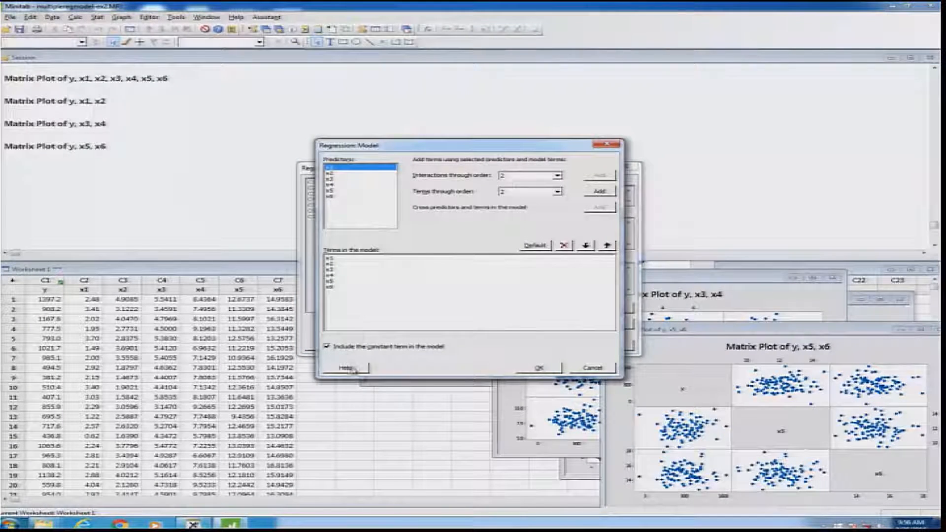
{"action": "left_click", "coordinate": [548, 370]}
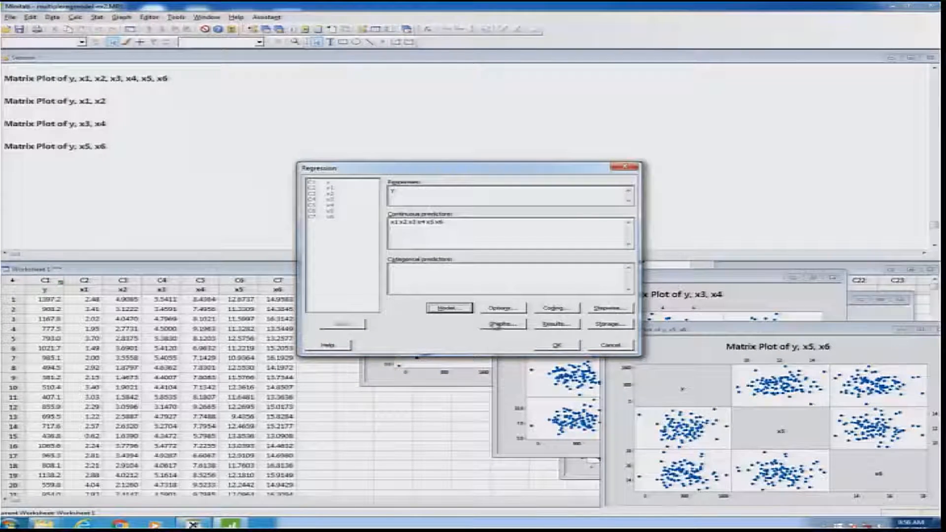
{"action": "left_click", "coordinate": [501, 310]}
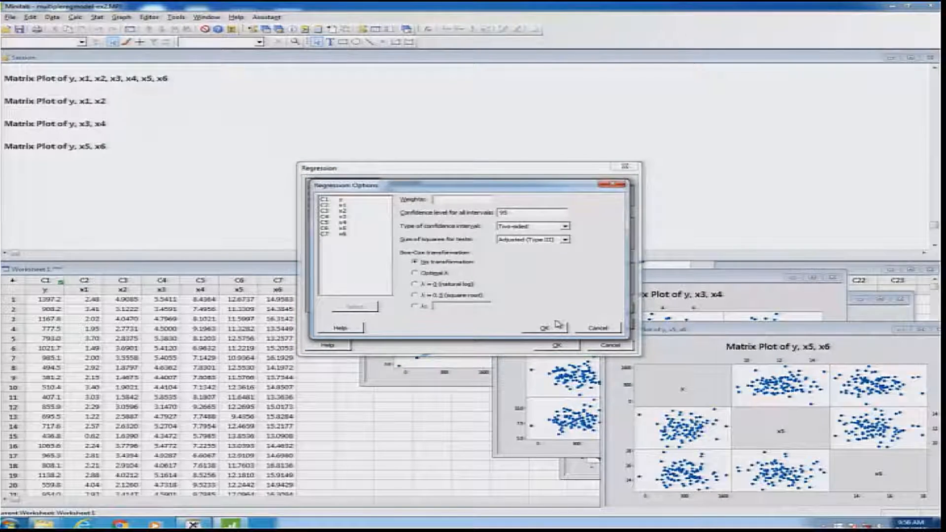
{"action": "double_click", "coordinate": [523, 213]}
{"action": "type", "text": "98"}
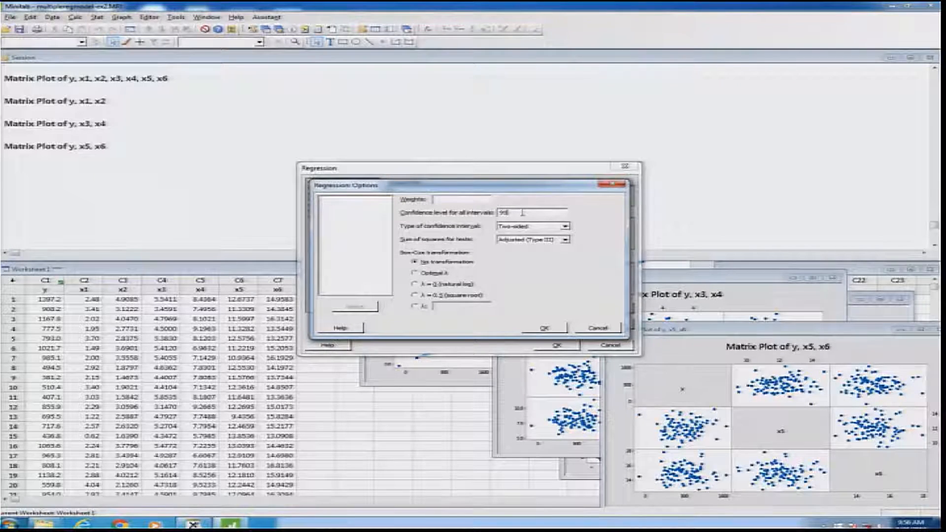
{"action": "key", "text": "BackSpace"}
{"action": "type", "text": "5"}
Keep the confidence interval two-sided and the sum of squares for tests at Adjusted (Type III), and accept the regression options
{"action": "left_click", "coordinate": [565, 226]}
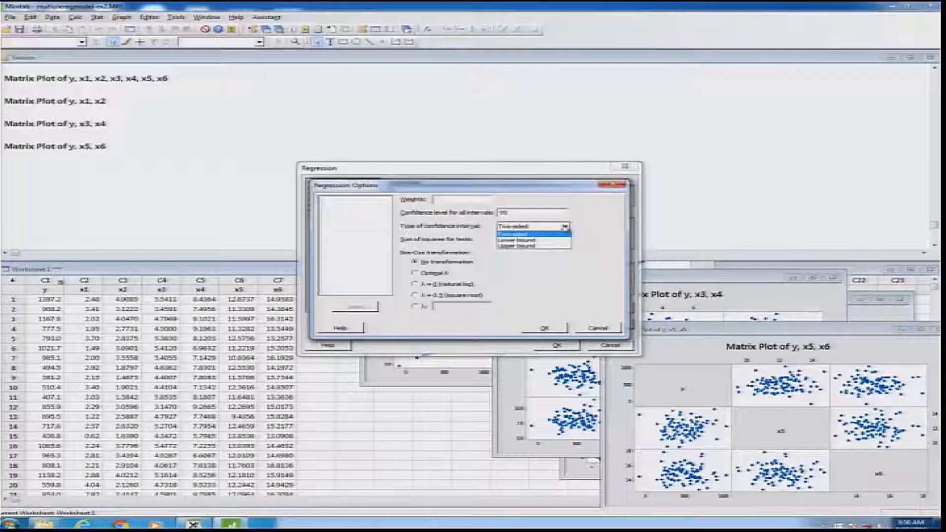
{"action": "left_click", "coordinate": [564, 226]}
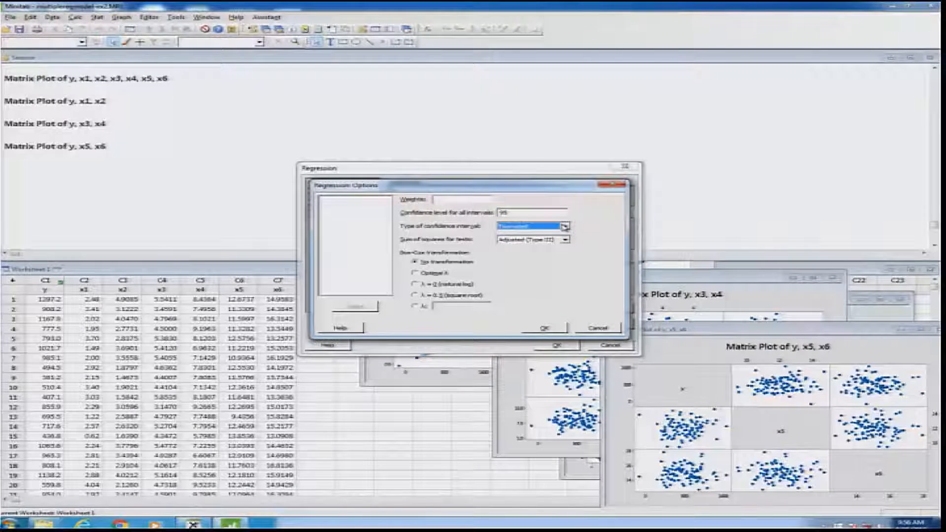
{"action": "left_click", "coordinate": [566, 240]}
{"action": "left_click", "coordinate": [566, 241]}
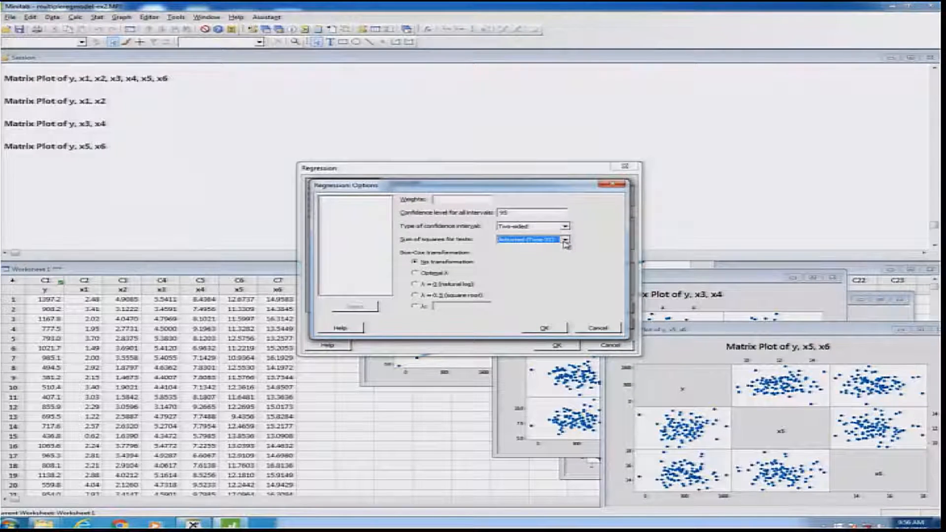
{"action": "left_click", "coordinate": [545, 329]}
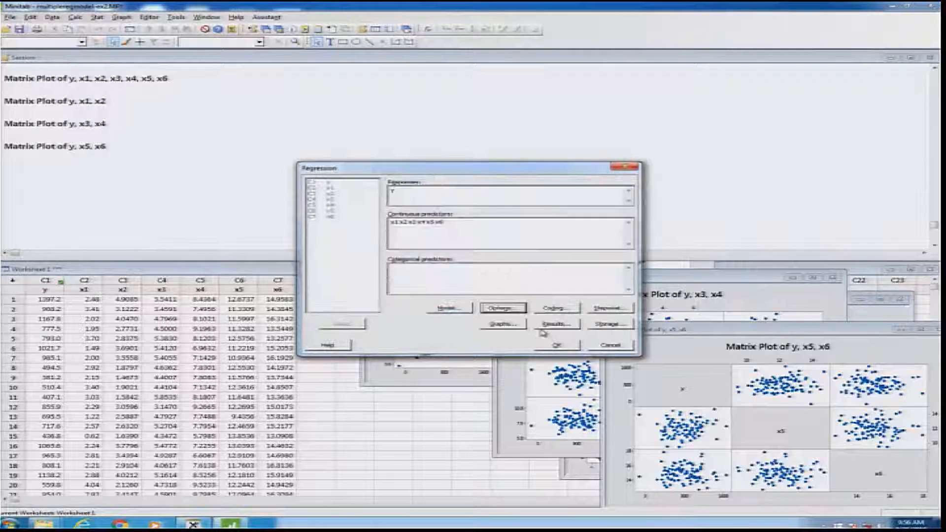
Run the regression with the histogram, normal probability and versus-fits residual plots, and expanded tables with diagnostics only for unusual observations
{"action": "left_click", "coordinate": [501, 326]}
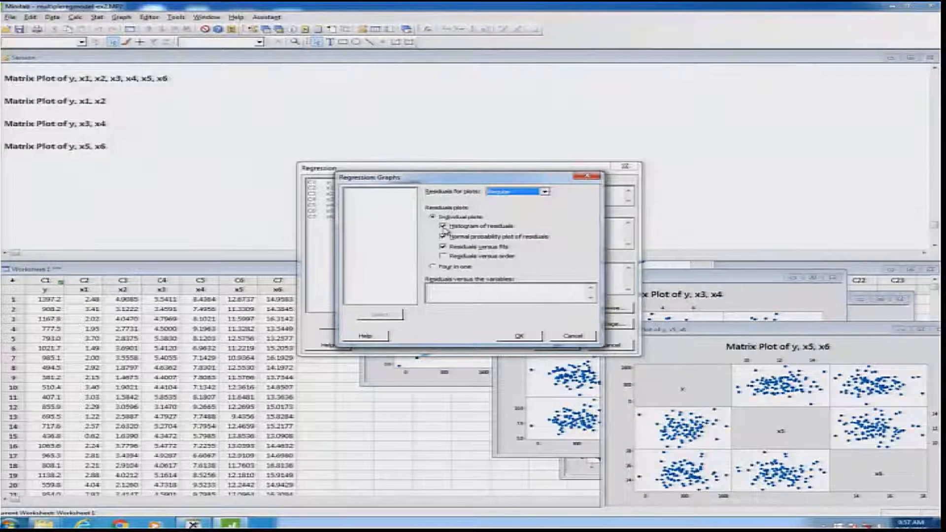
{"action": "left_click", "coordinate": [526, 336]}
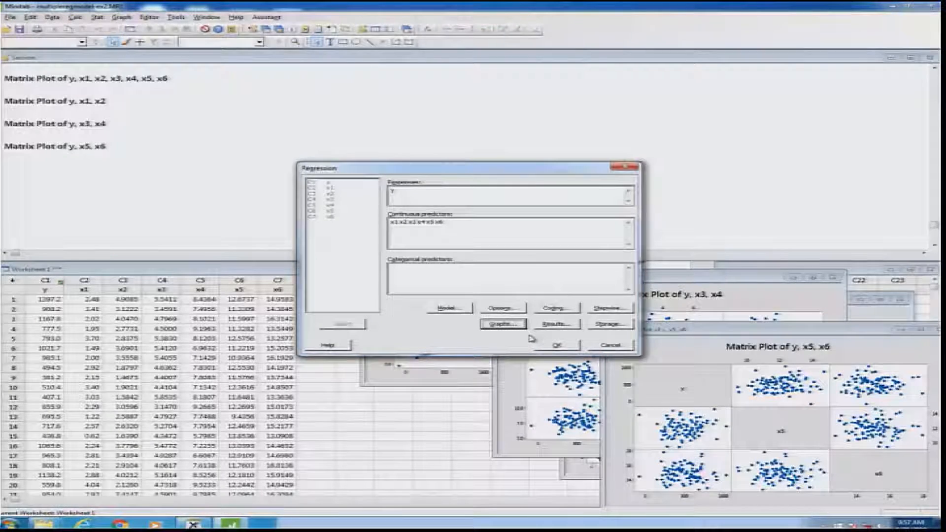
{"action": "left_click", "coordinate": [554, 325]}
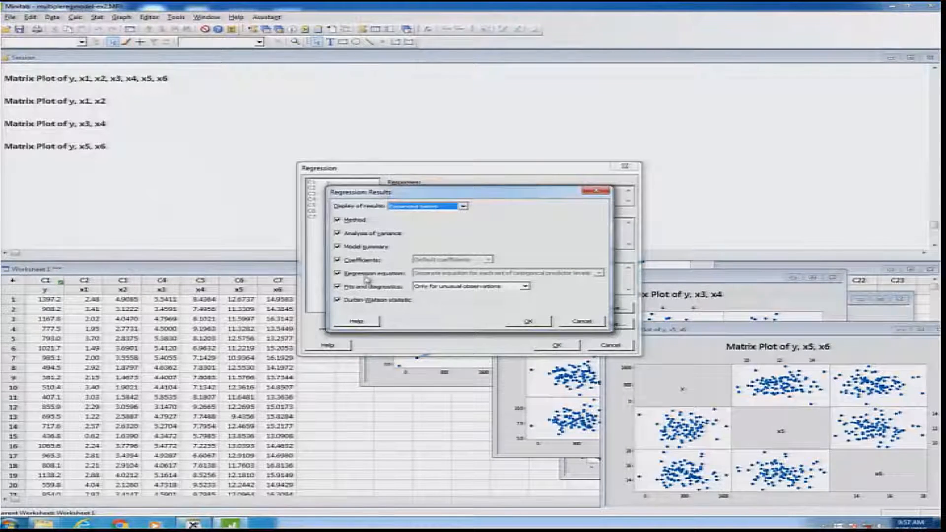
{"action": "left_click", "coordinate": [467, 287]}
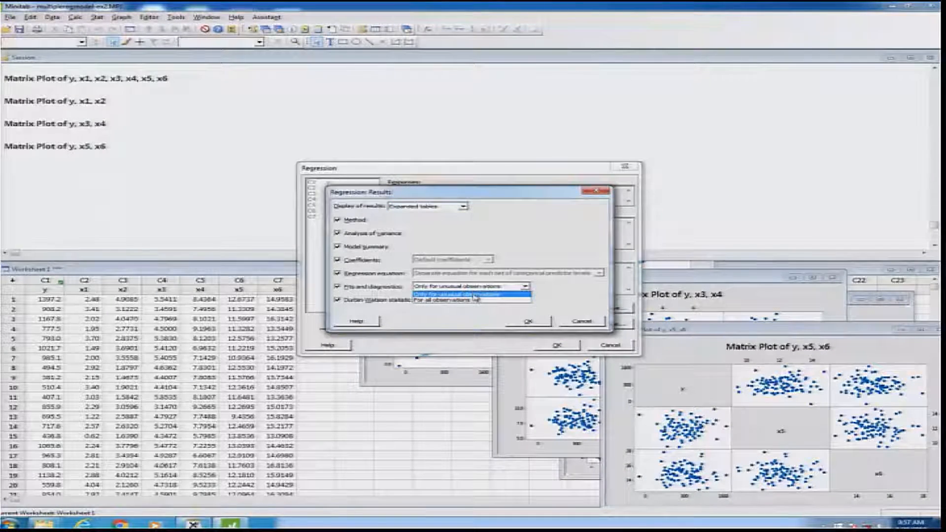
{"action": "left_click", "coordinate": [473, 296]}
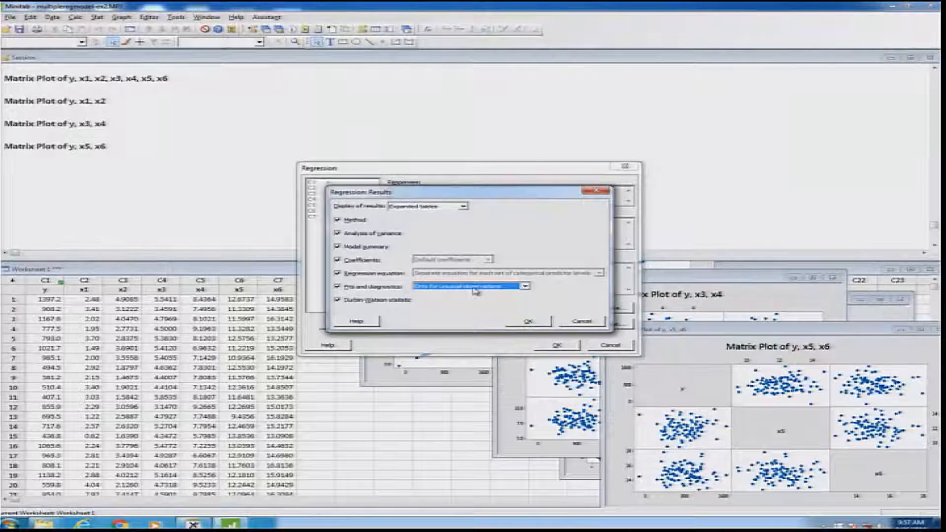
{"action": "left_click", "coordinate": [475, 289]}
{"action": "left_click", "coordinate": [475, 291]}
{"action": "left_click", "coordinate": [528, 323]}
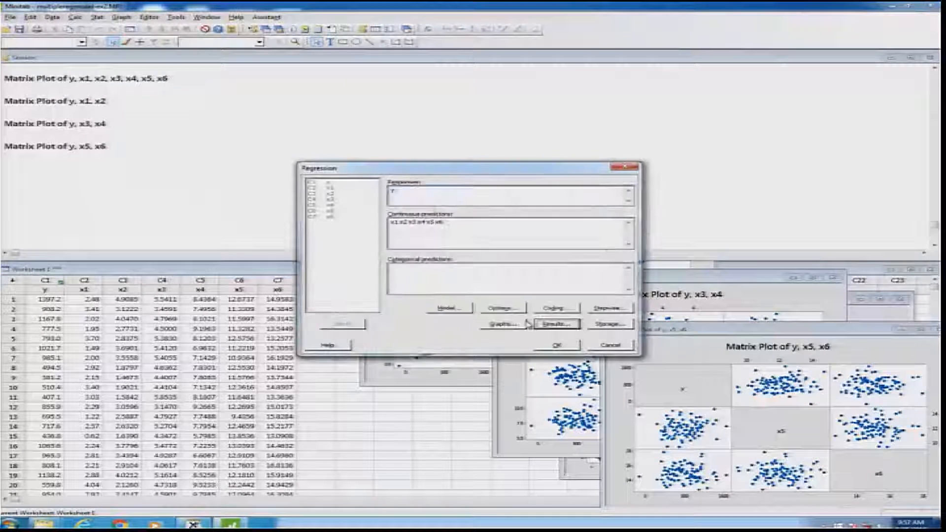
{"action": "left_click", "coordinate": [559, 347]}
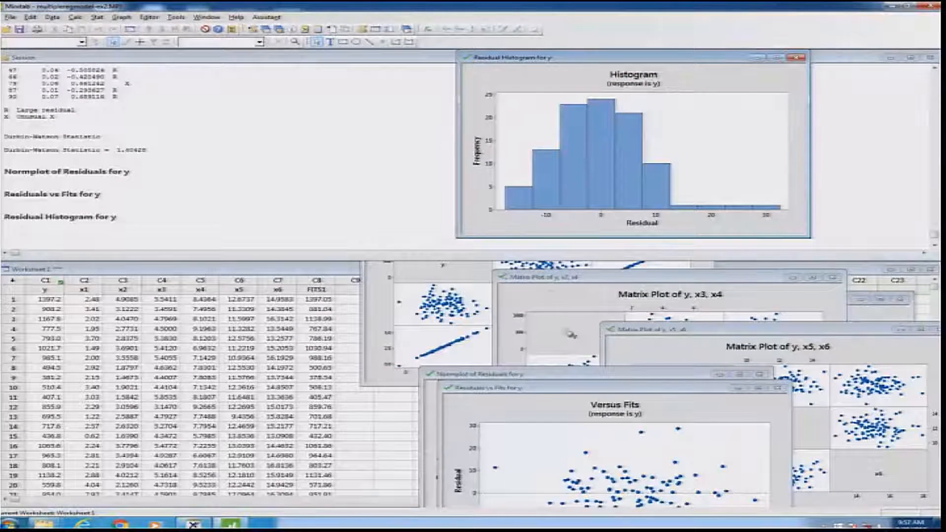
View the residual histogram and the residuals versus fits plot enlarged in turn, moving the versus-fits window below the histogram
{"action": "double_click", "coordinate": [581, 61]}
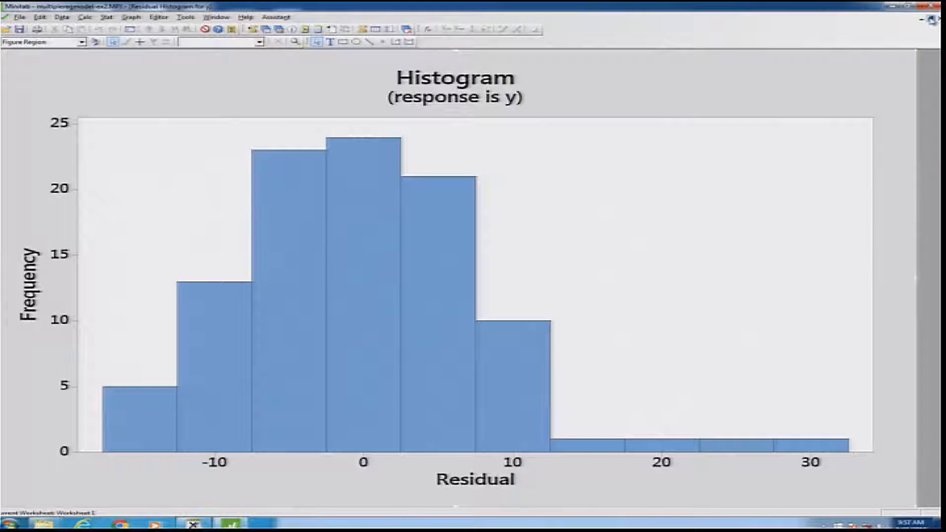
{"action": "left_click", "coordinate": [931, 18]}
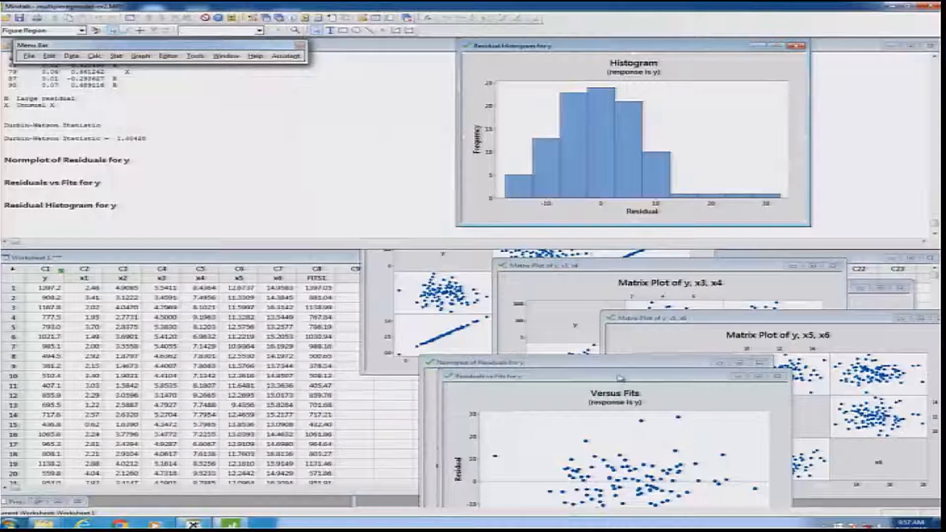
{"action": "left_click_drag", "start_coordinate": [621, 377], "coordinate": [652, 210]}
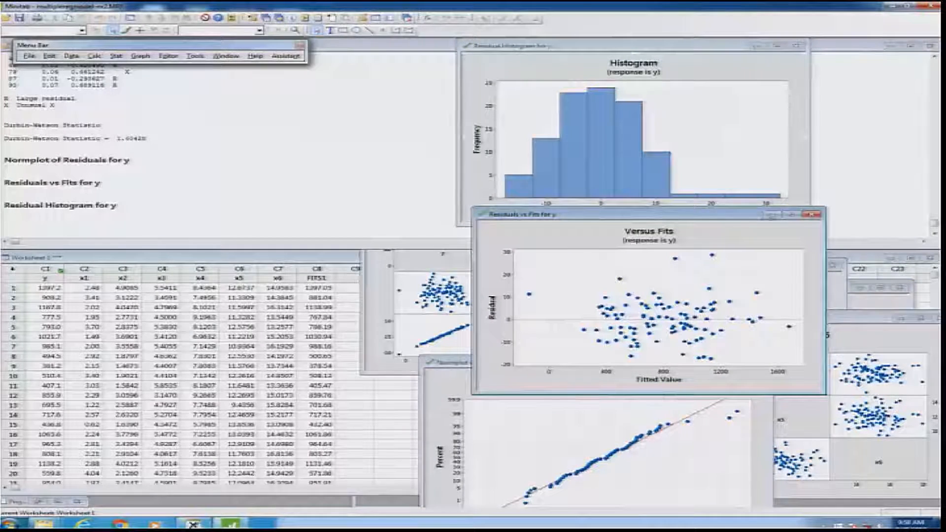
{"action": "left_click", "coordinate": [793, 215]}
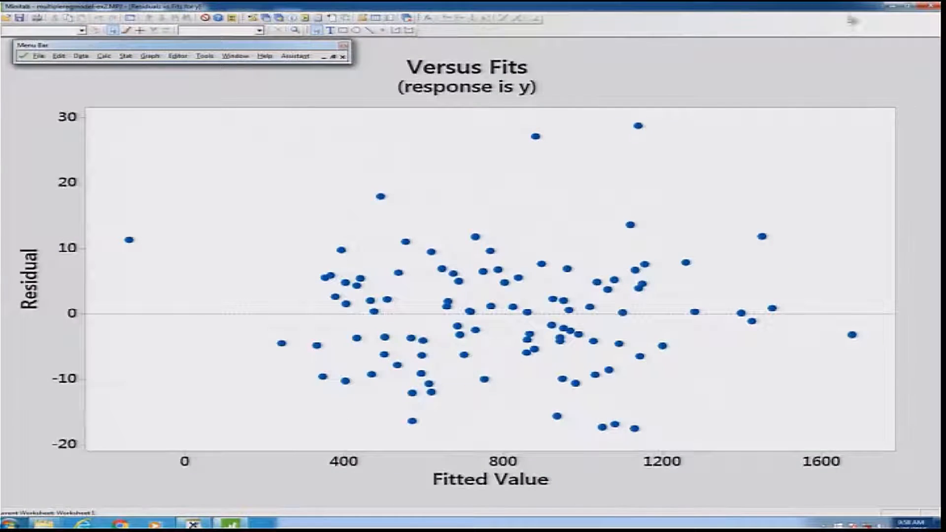
{"action": "left_click", "coordinate": [883, 7]}
{"action": "double_click", "coordinate": [803, 101]}
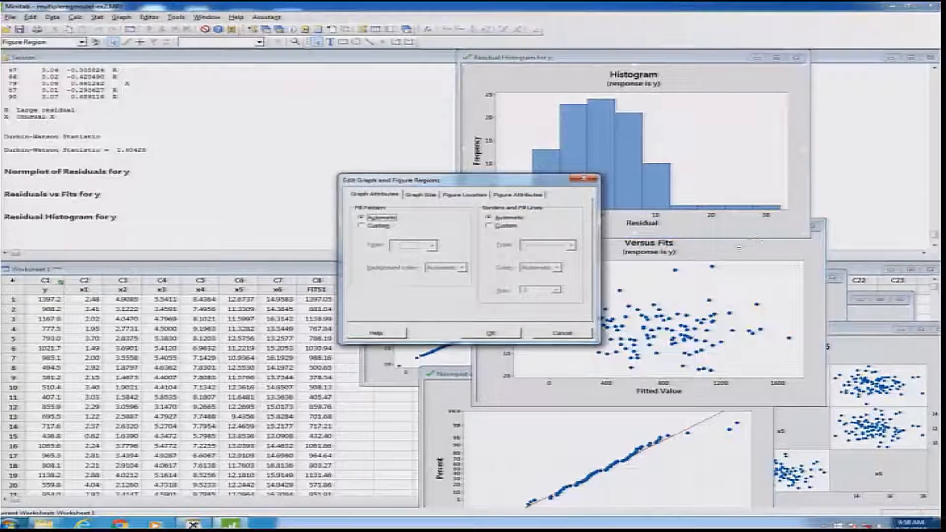
{"action": "left_click", "coordinate": [586, 180]}
{"action": "left_click", "coordinate": [722, 241]}
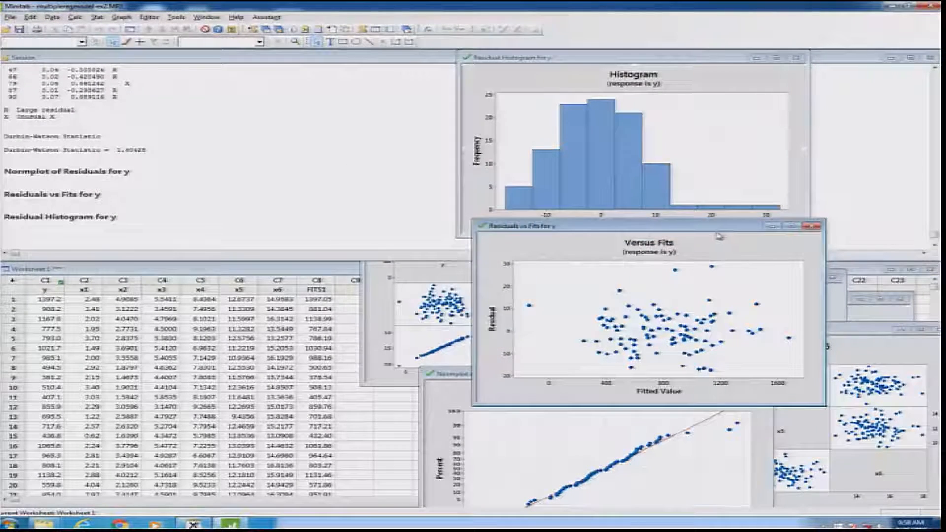
Bring the residuals versus fits plot and the normal probability plot to the front, moving the probability plot fully into view
{"action": "double_click", "coordinate": [822, 139]}
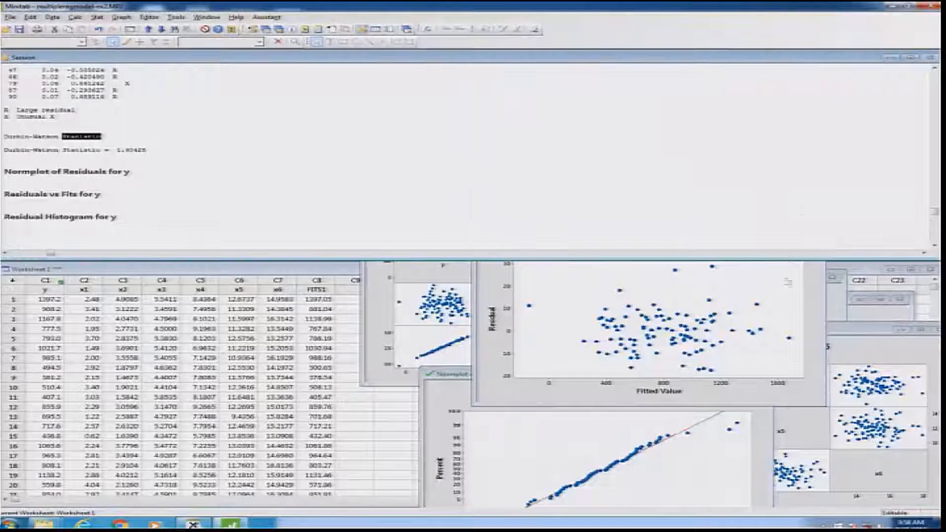
{"action": "left_click", "coordinate": [378, 351]}
{"action": "left_click", "coordinate": [721, 363]}
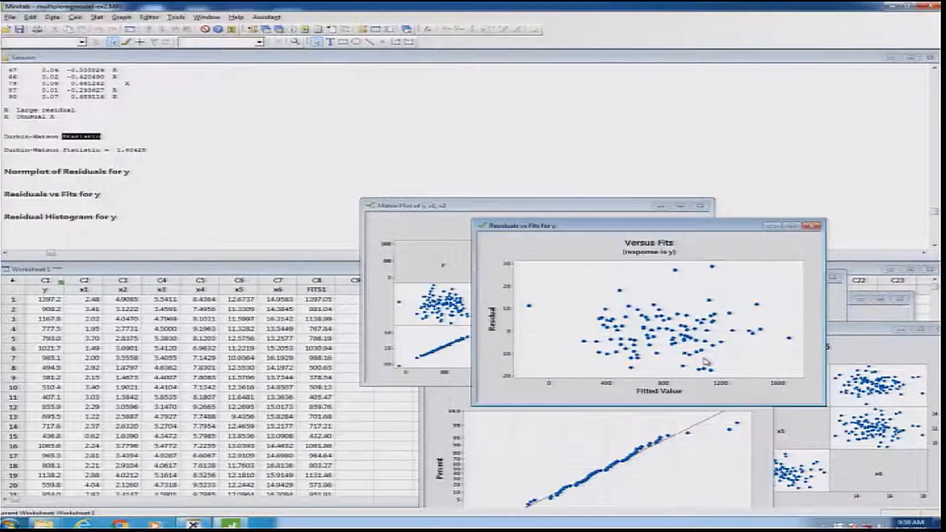
{"action": "left_click", "coordinate": [442, 404]}
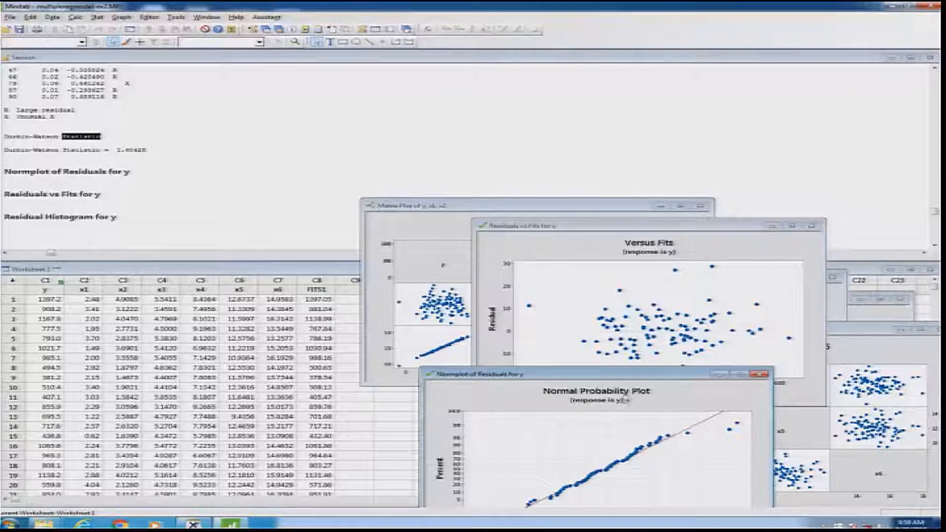
{"action": "left_click_drag", "start_coordinate": [620, 374], "coordinate": [659, 303]}
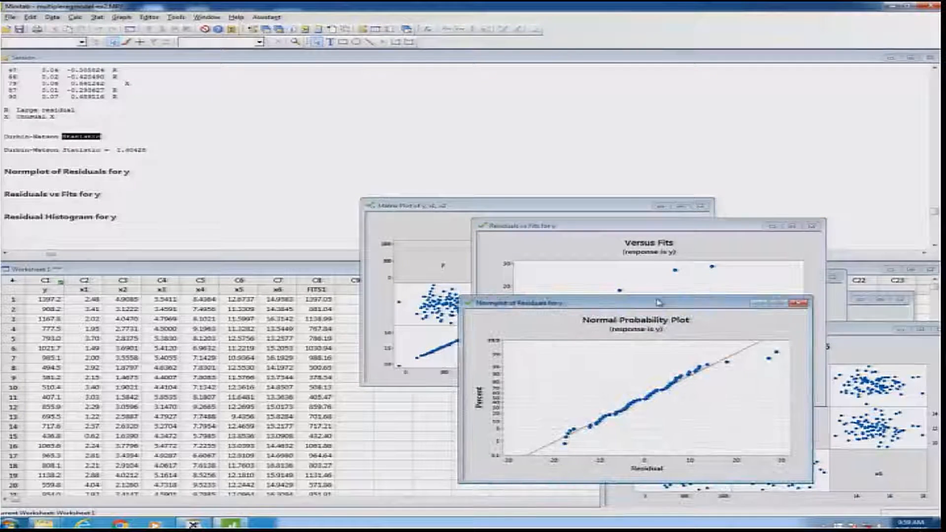
Examine the regression output's analysis of variance table, model summary and coefficients table
{"action": "left_click", "coordinate": [93, 160]}
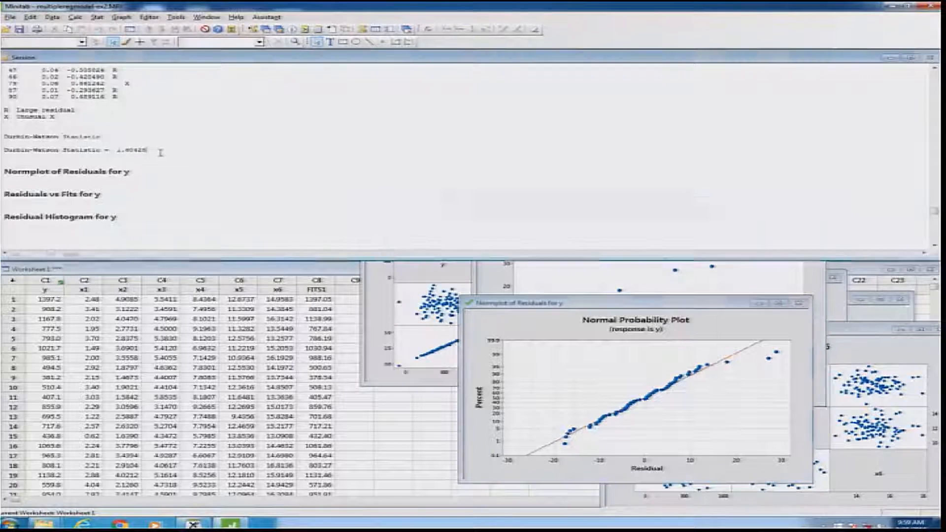
{"action": "scroll", "coordinate": [160, 153], "scroll_direction": "up", "scroll_amount": 10}
{"action": "scroll", "coordinate": [160, 153], "scroll_direction": "up", "scroll_amount": 7}
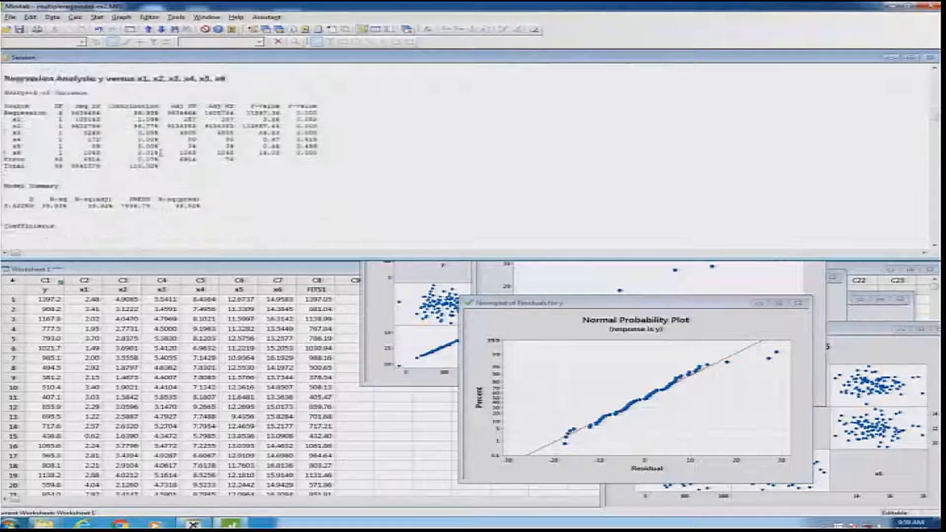
{"action": "scroll", "coordinate": [160, 153], "scroll_direction": "down", "scroll_amount": 1}
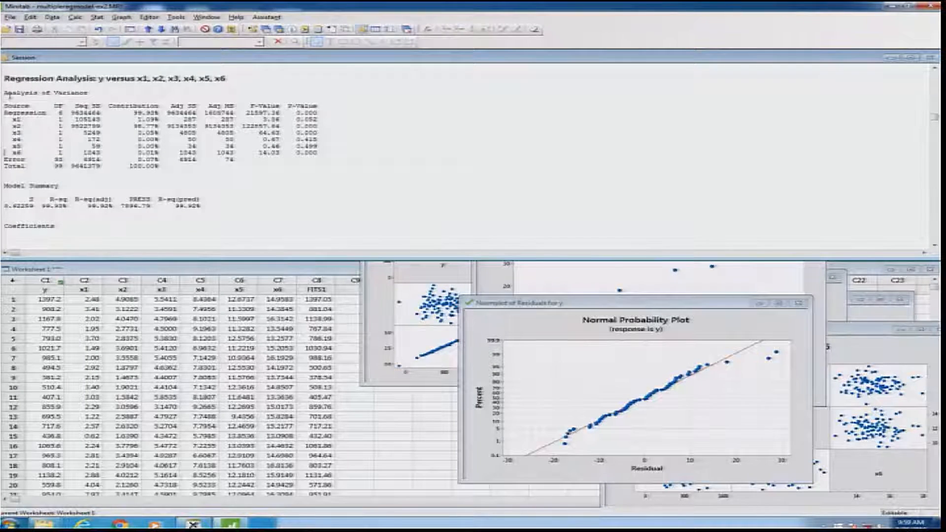
{"action": "left_click_drag", "start_coordinate": [6, 132], "coordinate": [168, 176]}
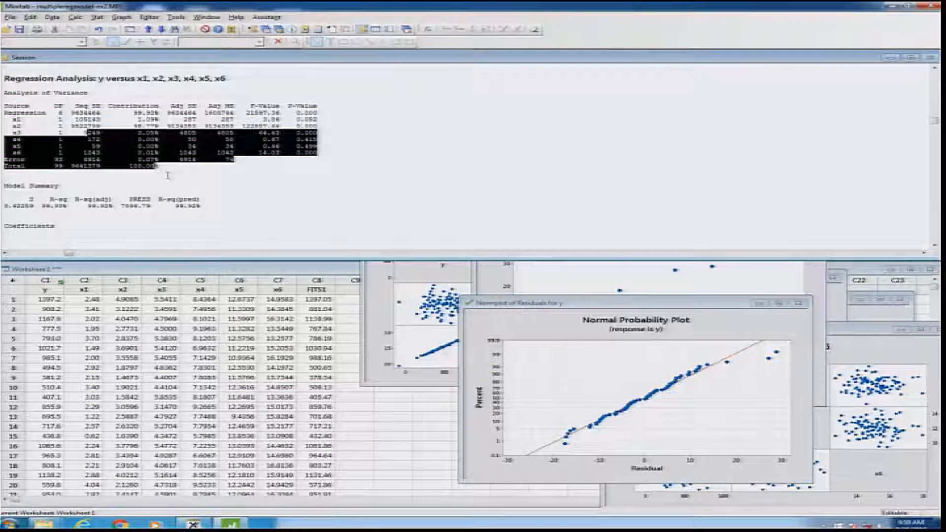
{"action": "left_click", "coordinate": [168, 176]}
{"action": "scroll", "coordinate": [168, 176], "scroll_direction": "down", "scroll_amount": 3}
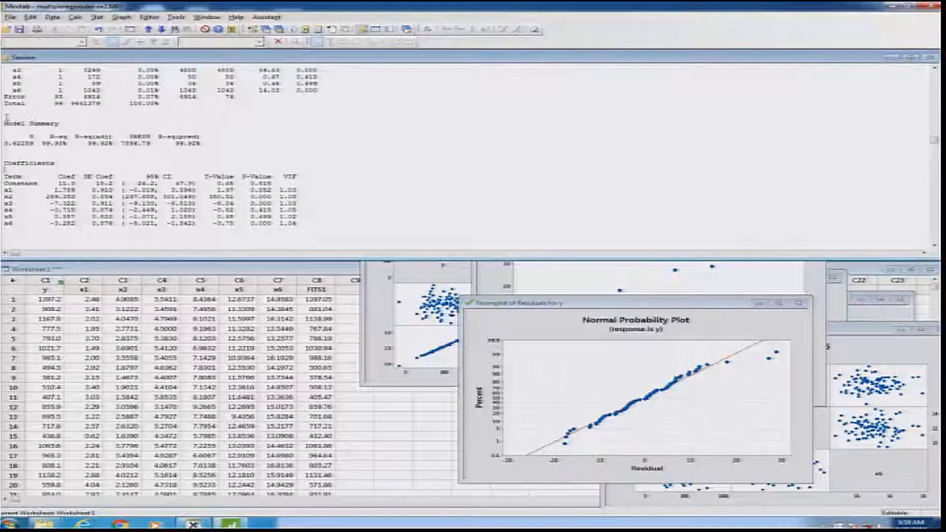
{"action": "left_click_drag", "start_coordinate": [6, 162], "coordinate": [311, 222]}
Examine the regression equation and the fits and diagnostics for unusual observations in the session output
{"action": "scroll", "coordinate": [312, 222], "scroll_direction": "down", "scroll_amount": 4}
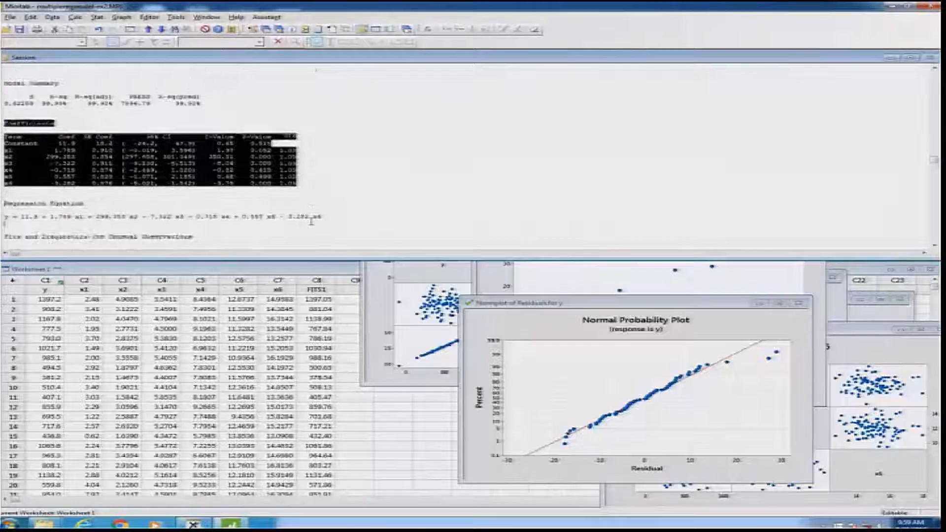
{"action": "scroll", "coordinate": [312, 222], "scroll_direction": "down", "scroll_amount": 3}
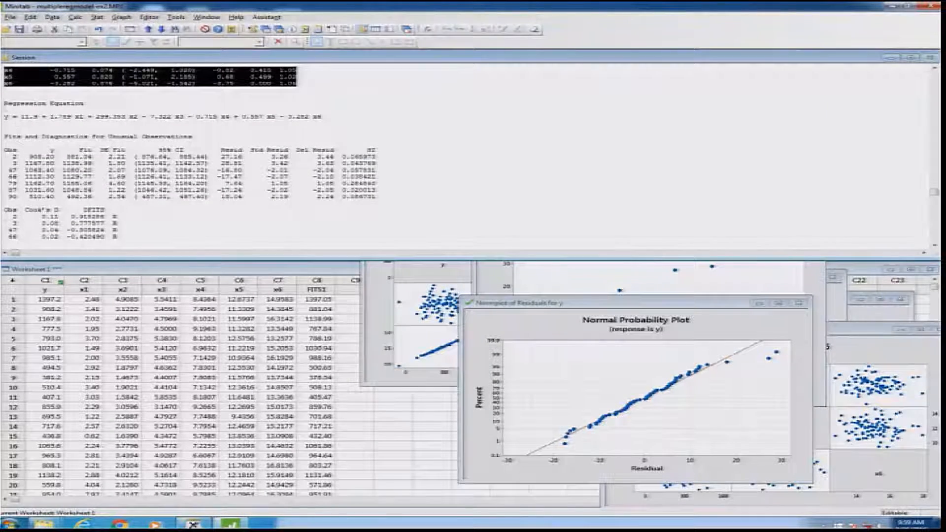
{"action": "left_click_drag", "start_coordinate": [49, 117], "coordinate": [6, 109]}
{"action": "left_click", "coordinate": [349, 123]}
{"action": "left_click", "coordinate": [5, 103]}
{"action": "left_click", "coordinate": [257, 187]}
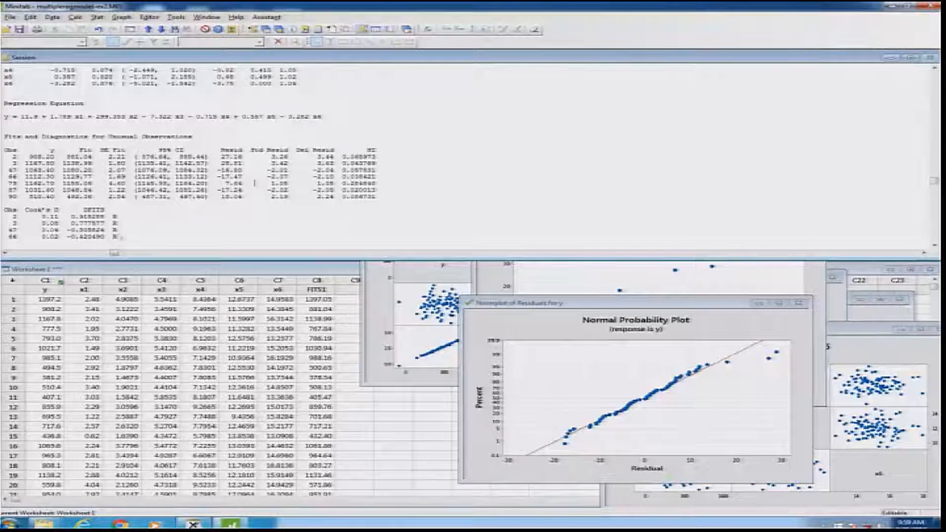
{"action": "left_click_drag", "start_coordinate": [121, 238], "coordinate": [5, 133]}
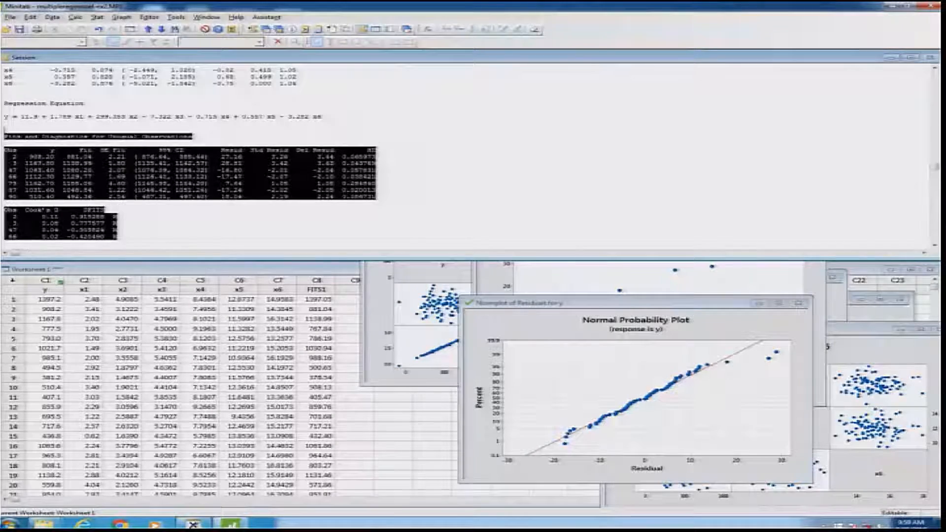
{"action": "scroll", "coordinate": [5, 129], "scroll_direction": "down", "scroll_amount": 3}
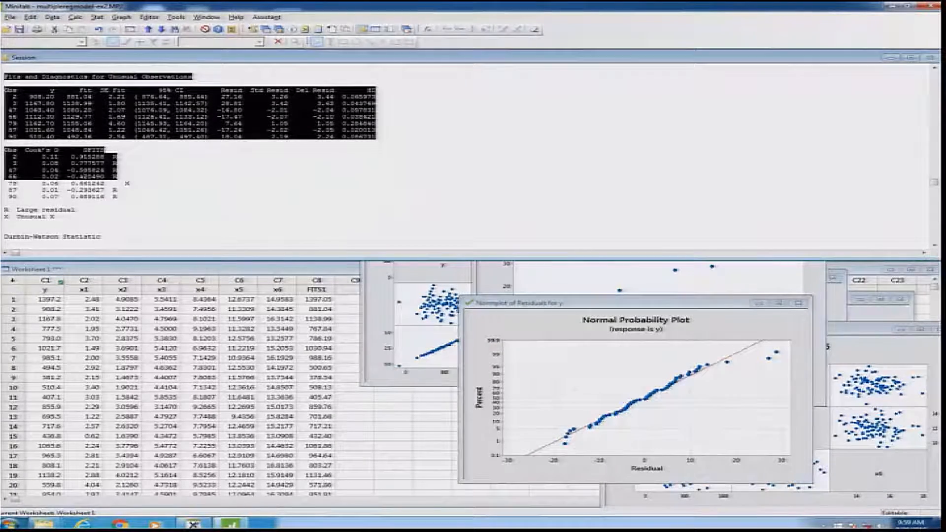
Examine the Durbin-Watson statistic at the end of the regression output in the session window
{"action": "left_click", "coordinate": [104, 230]}
{"action": "scroll", "coordinate": [104, 228], "scroll_direction": "down", "scroll_amount": 3}
{"action": "left_click", "coordinate": [108, 200]}
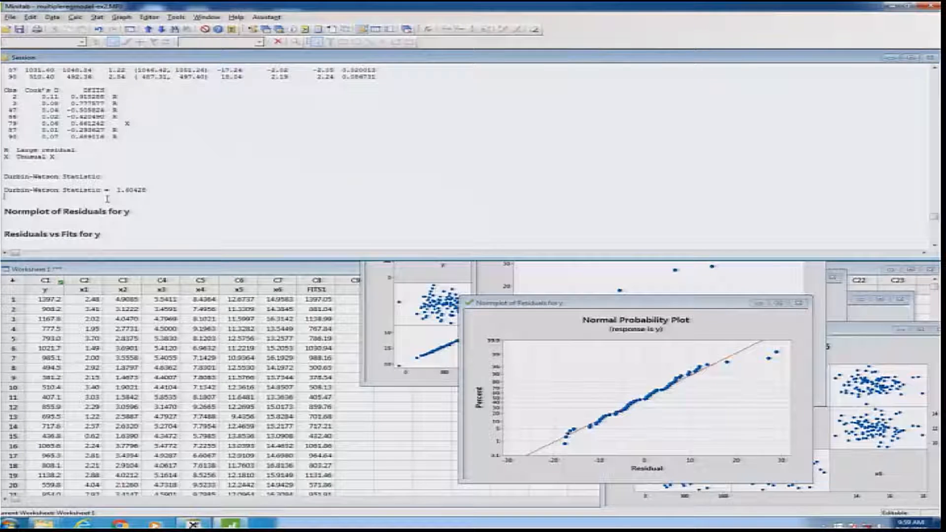
Switch to the full-screen Xournal slides, underline "6 explanatory variables" in green and draw a green arrow pointing at the end of the model equation
{"action": "left_click", "coordinate": [194, 525]}
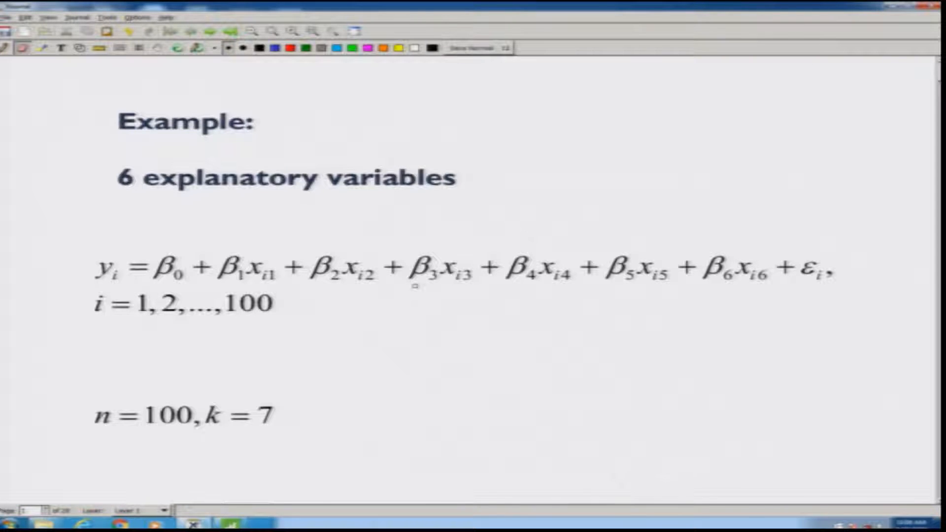
{"action": "key", "text": "F11"}
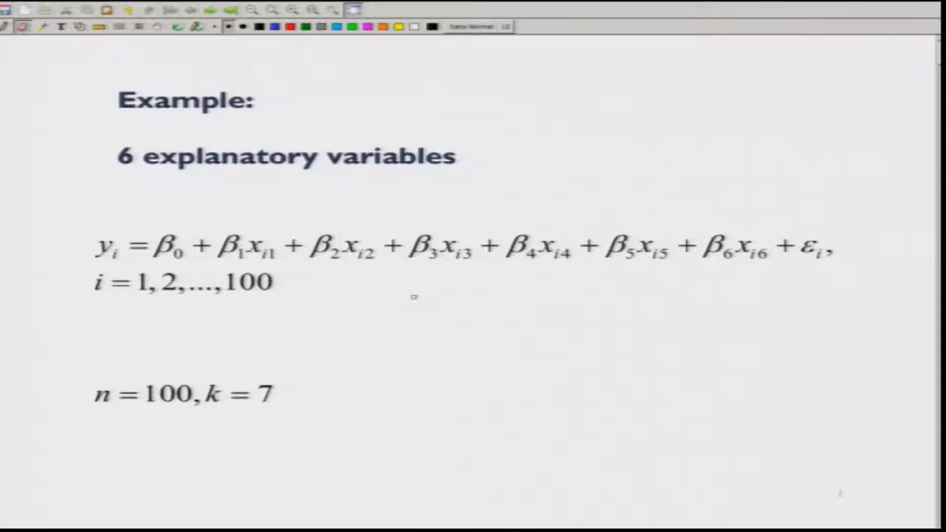
{"action": "left_click", "coordinate": [305, 26]}
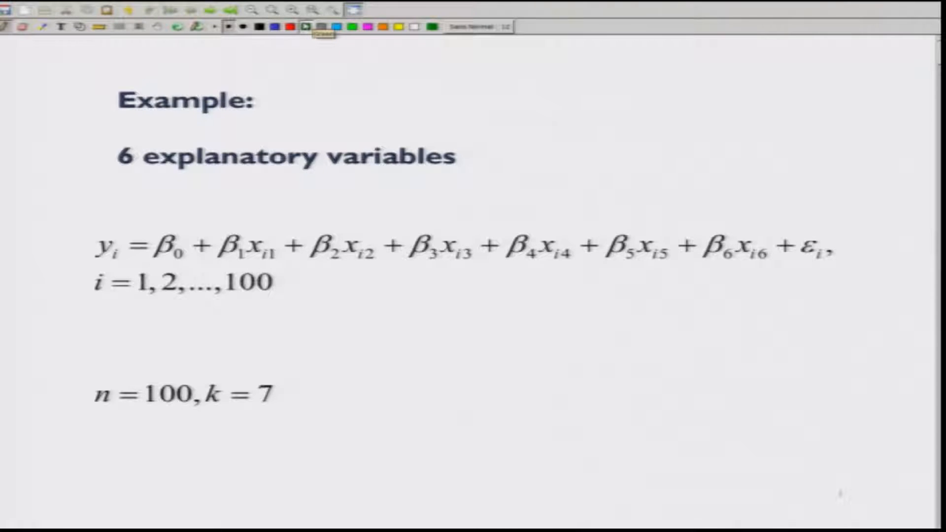
{"action": "left_click_drag", "start_coordinate": [132, 175], "coordinate": [437, 170]}
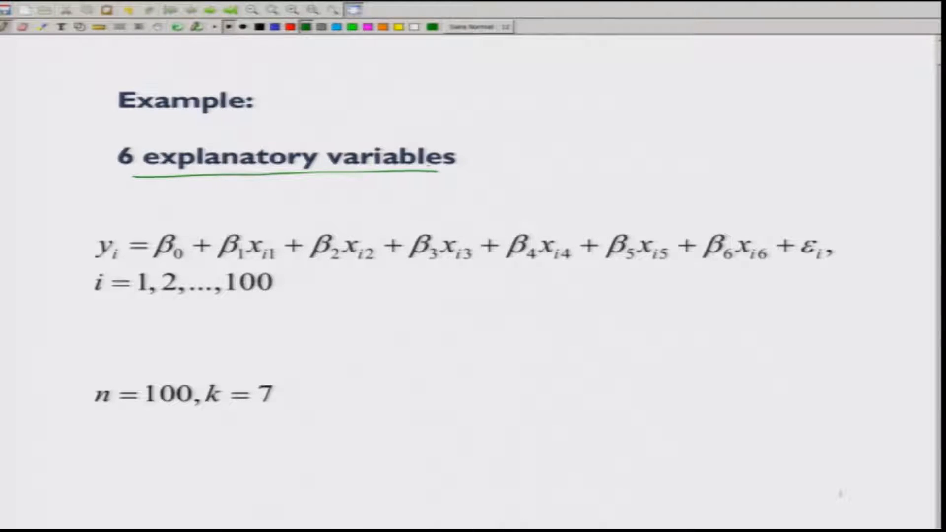
{"action": "left_click_drag", "start_coordinate": [914, 249], "coordinate": [855, 250]}
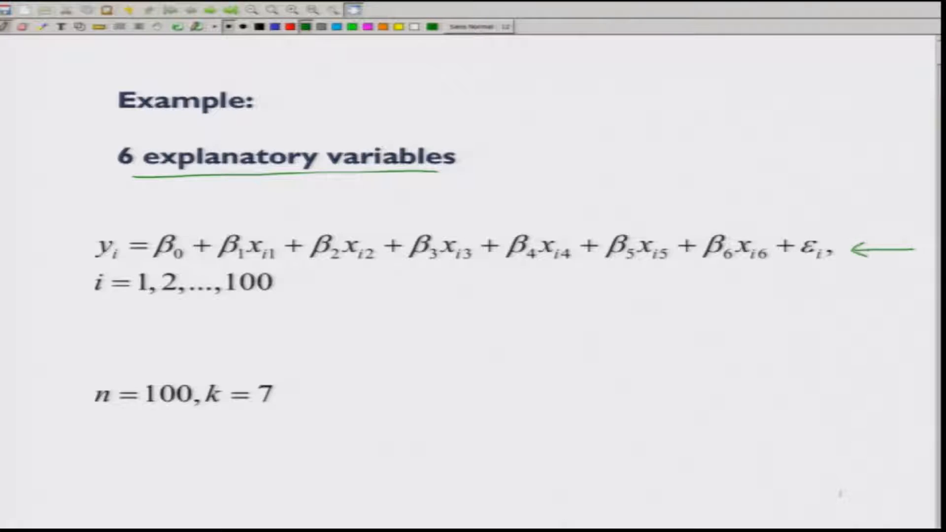